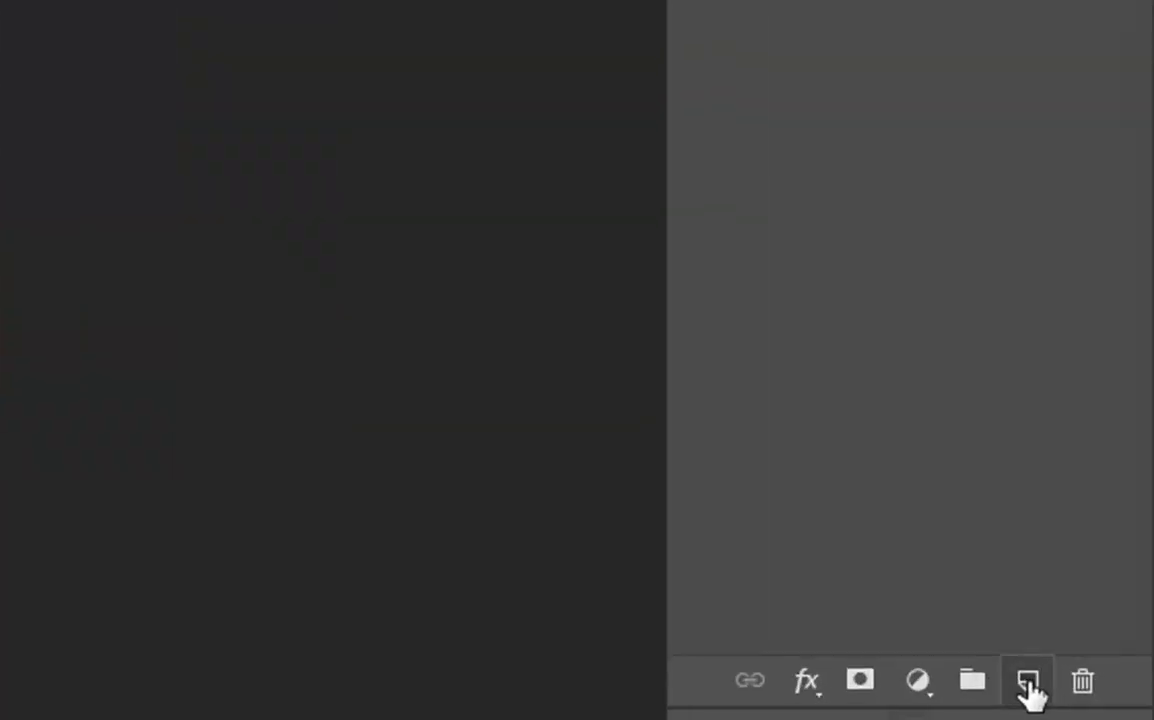
Add a new empty Layer 1 above the duplicated eye photo layer
click(1027, 680)
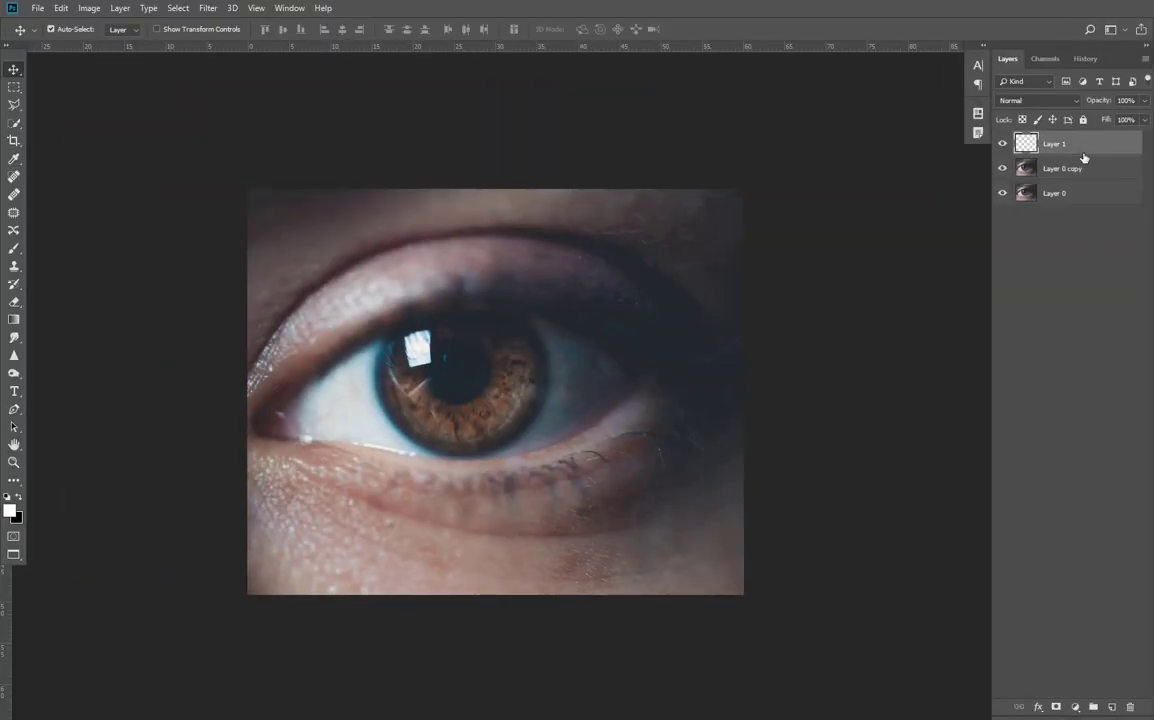
Blend Layer 0 copy in Vivid Light and apply High Pass at radius 8.4 pixels
click(1040, 100)
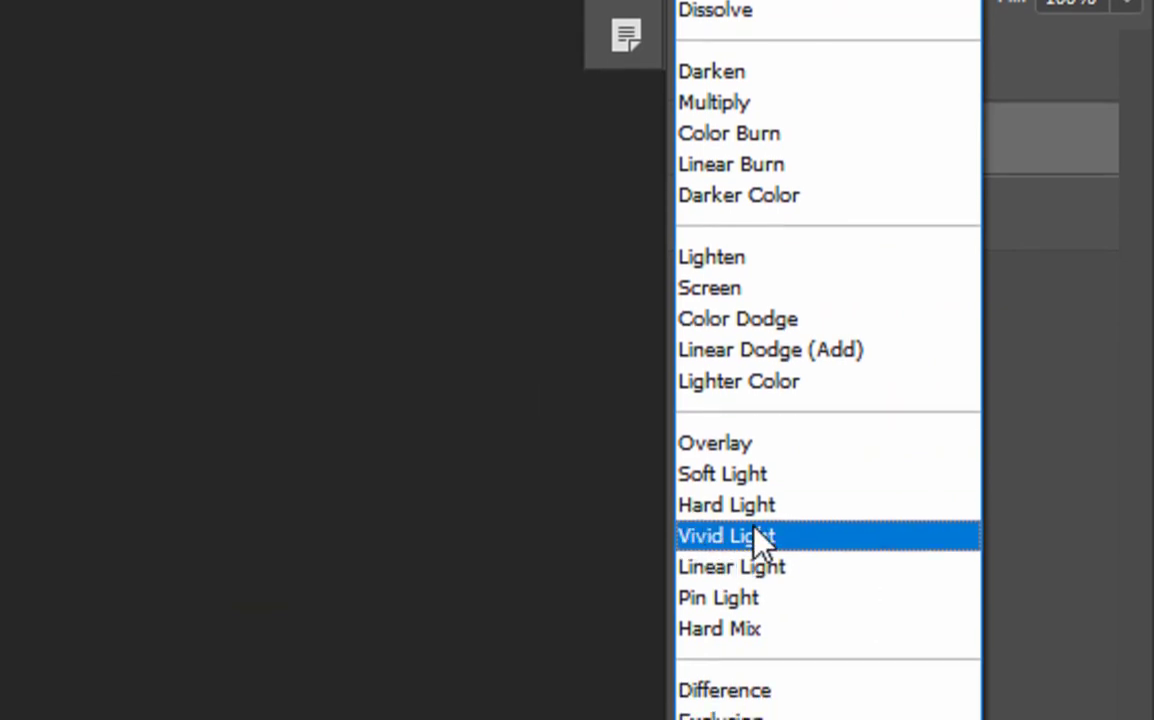
click(757, 537)
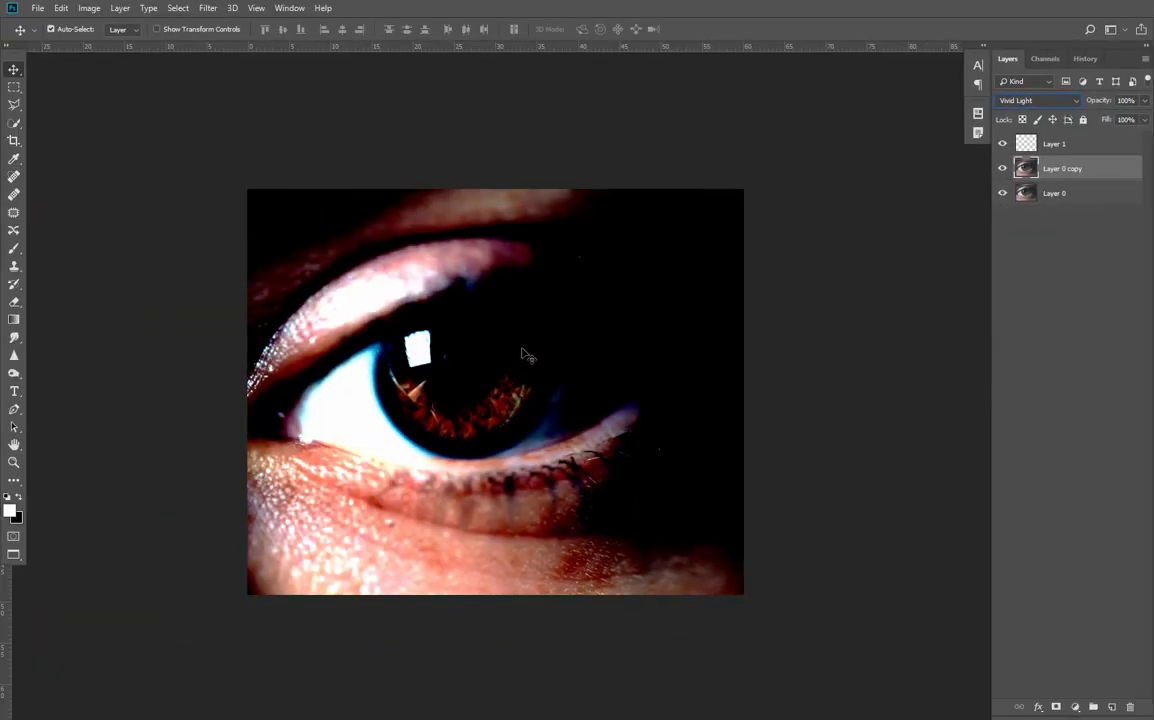
click(208, 8)
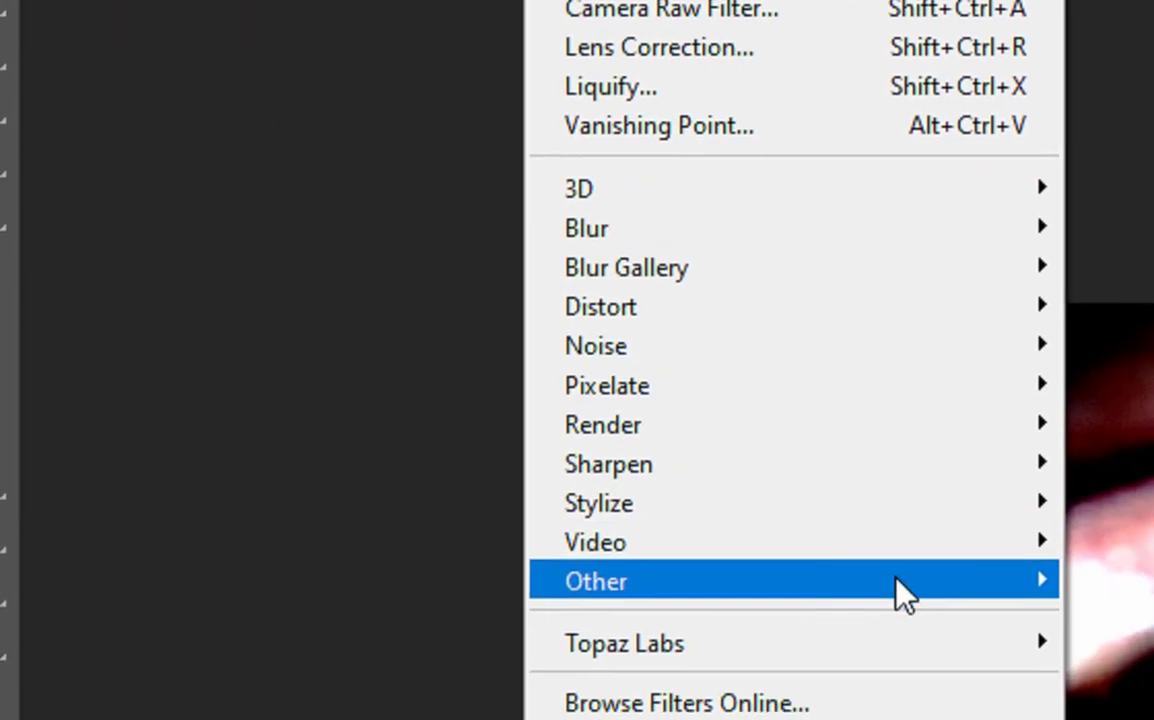
mouse_move(377, 288)
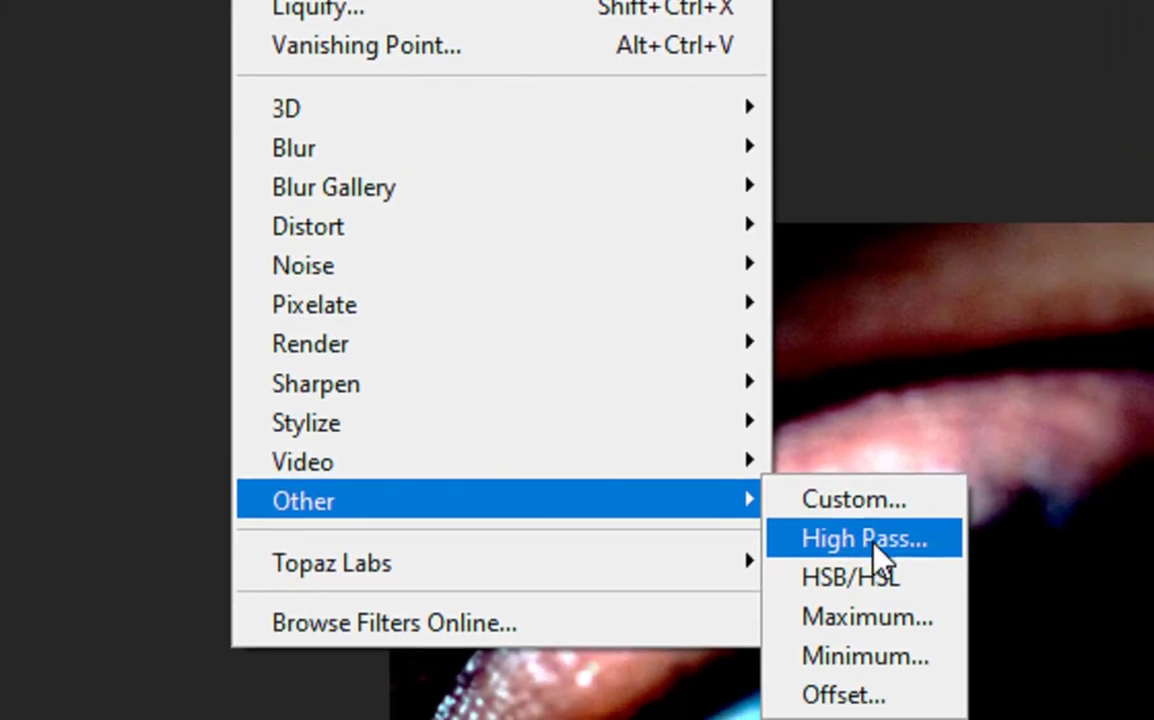
click(1025, 592)
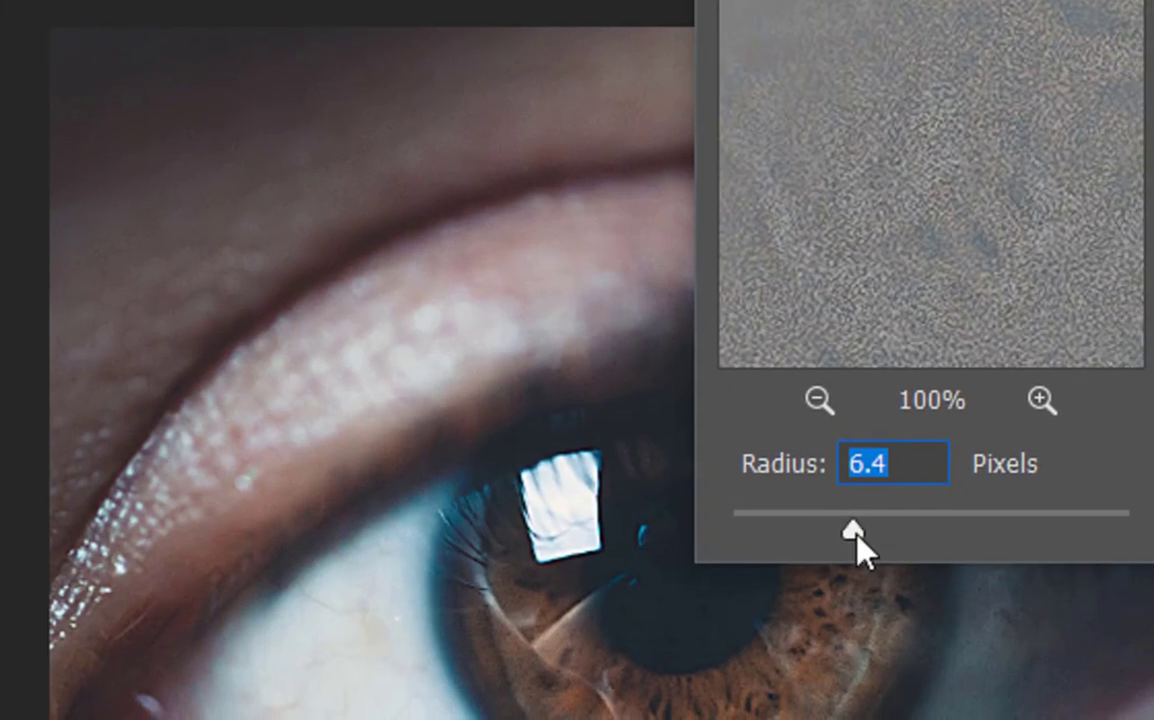
drag(858, 546, 831, 554)
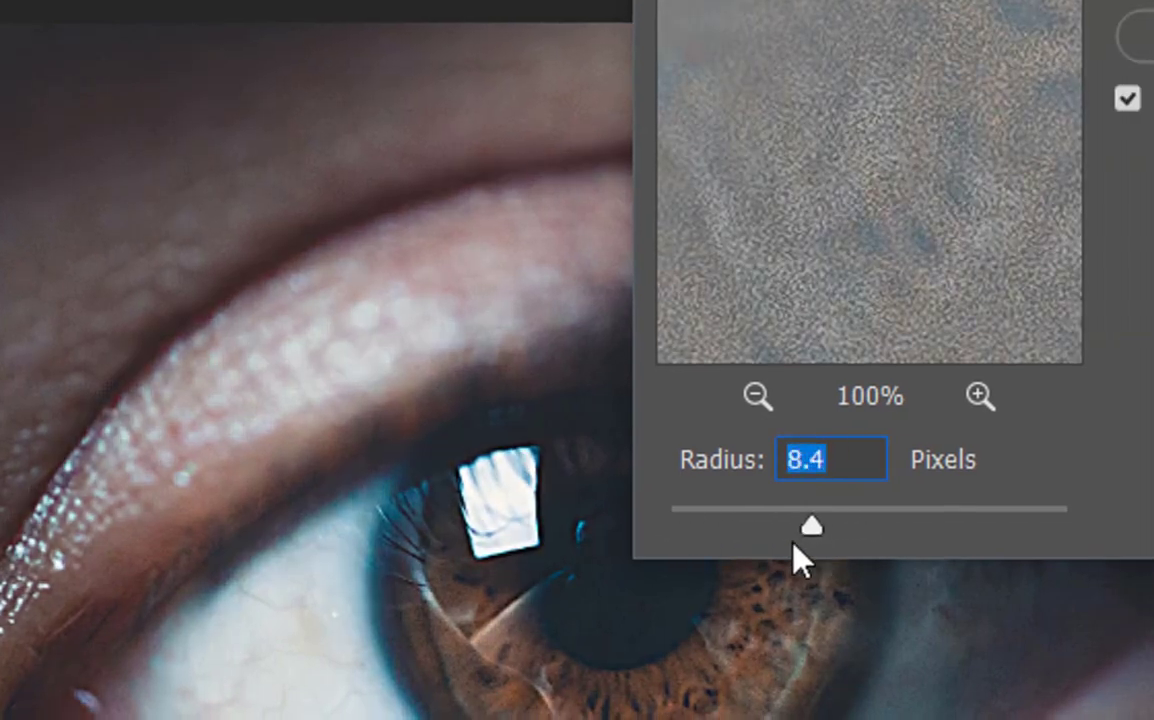
click(645, 172)
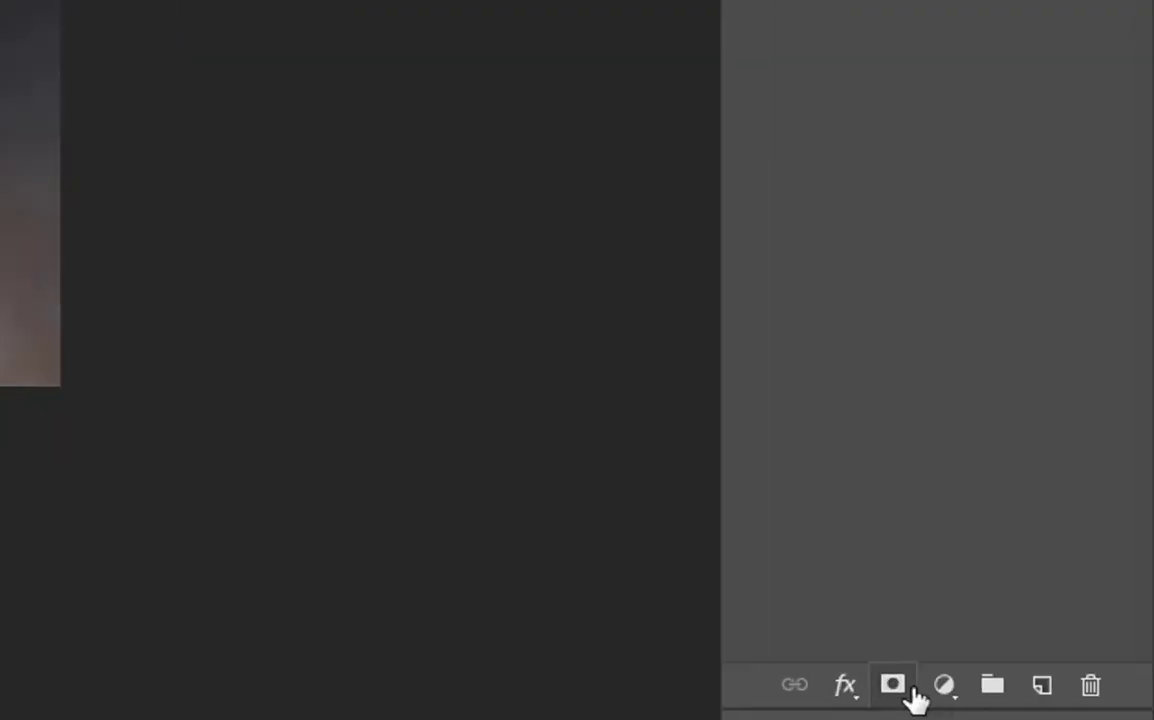
Add a layer mask to Layer 0 copy and invert it to black
click(1057, 707)
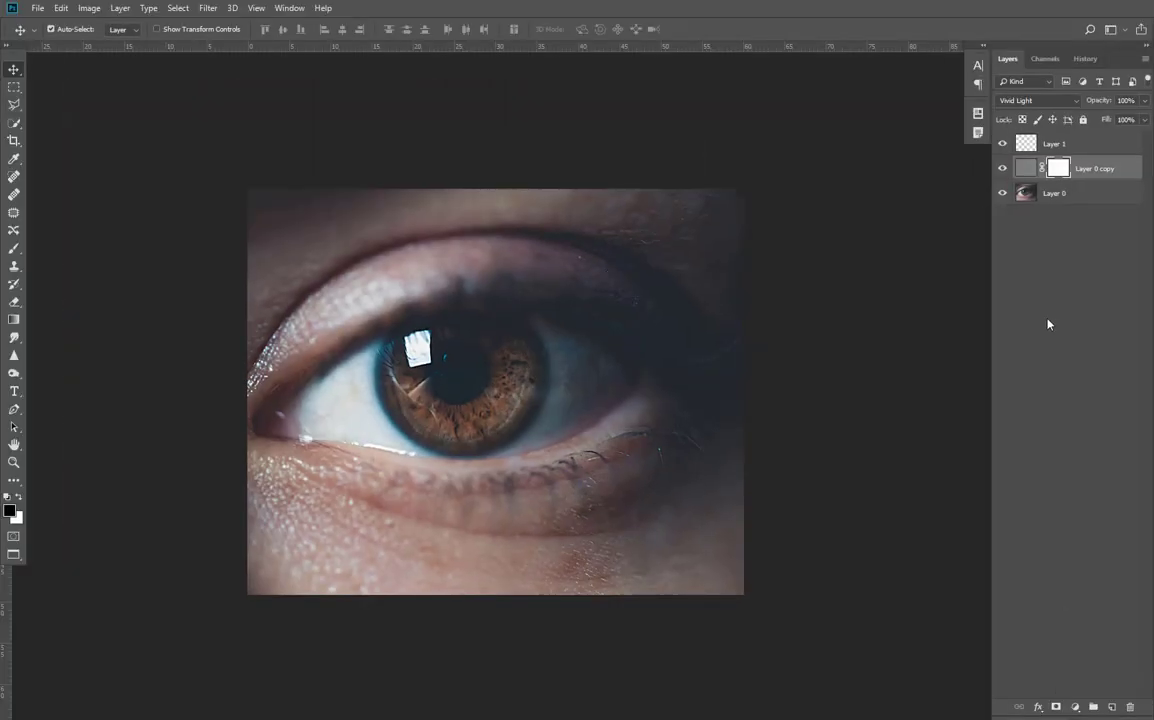
key(ctrl+i)
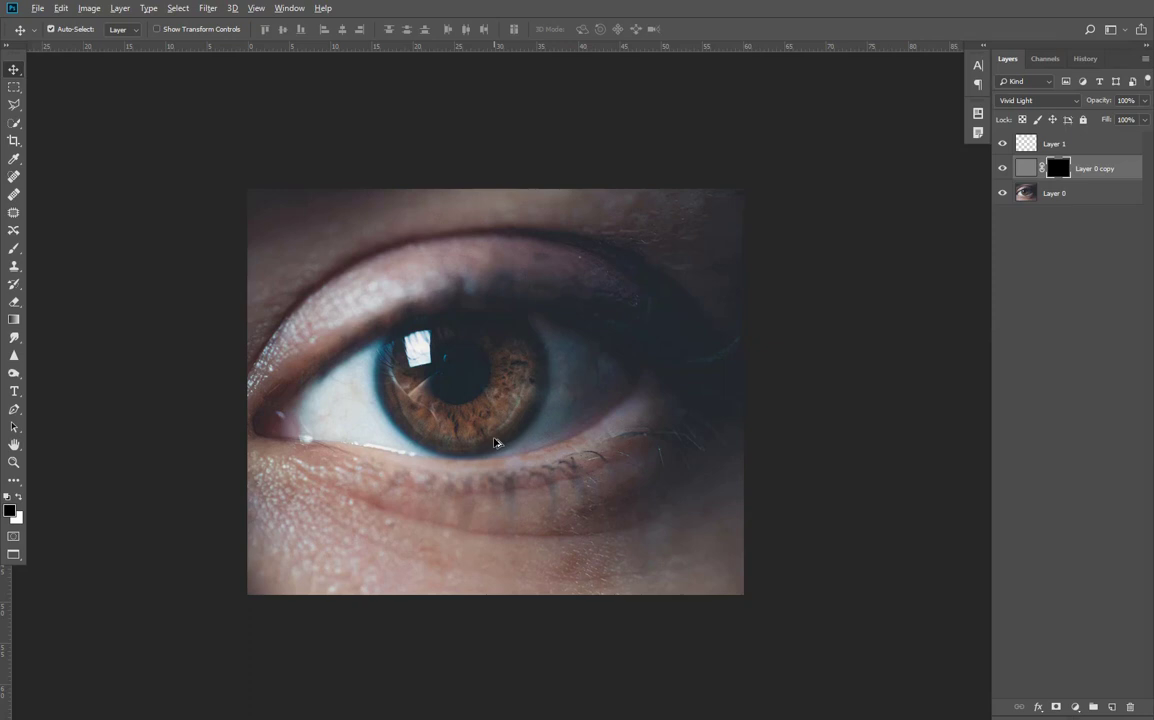
scroll(494, 443, up, 2)
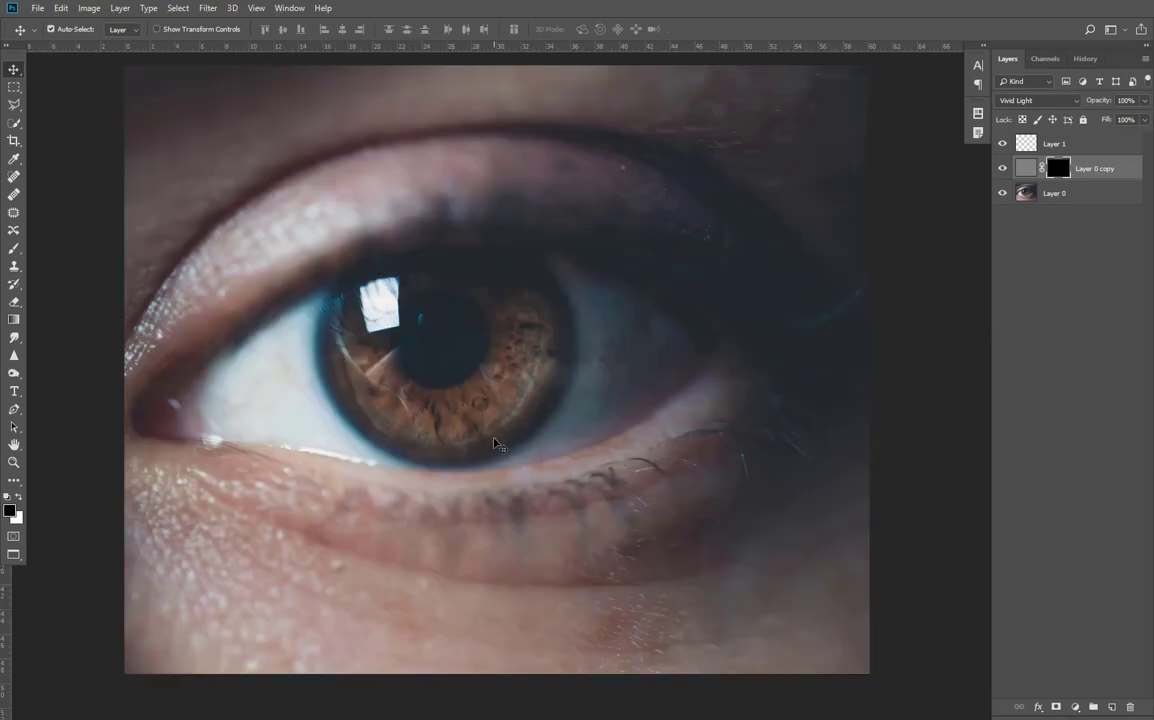
Duplicate the original Layer 0 and apply High Pass at 8.2 pixels to the copy
click(1055, 196)
drag(1063, 201, 1115, 709)
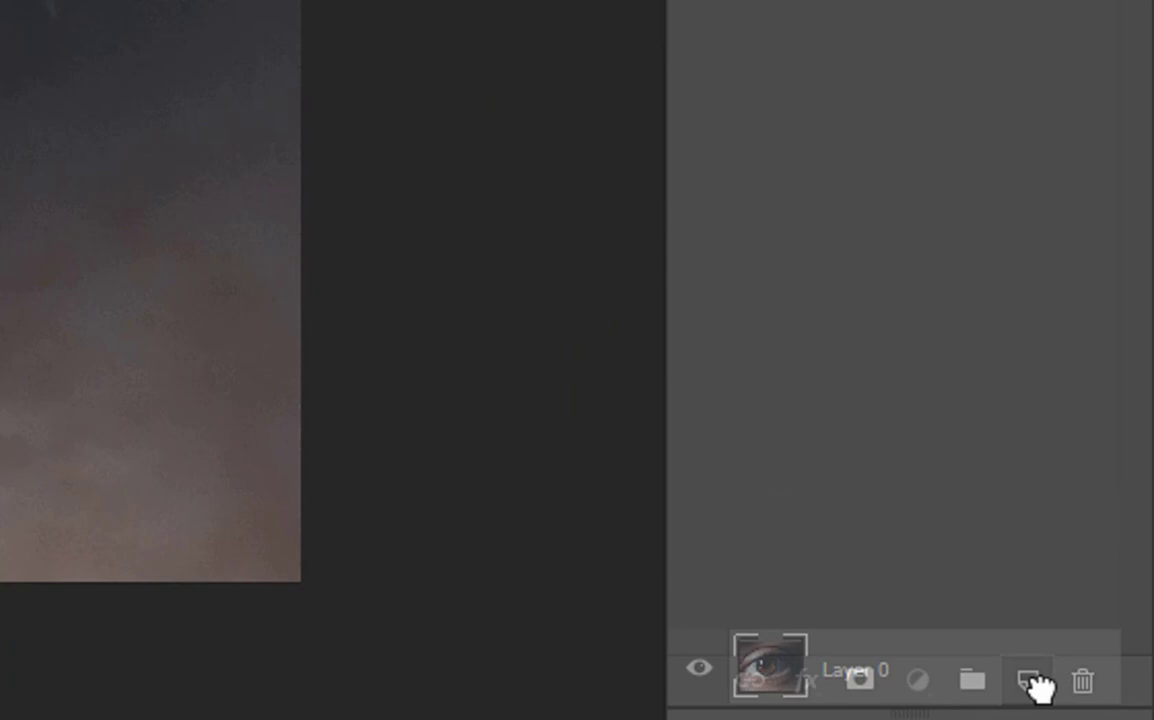
drag(1037, 686, 1037, 686)
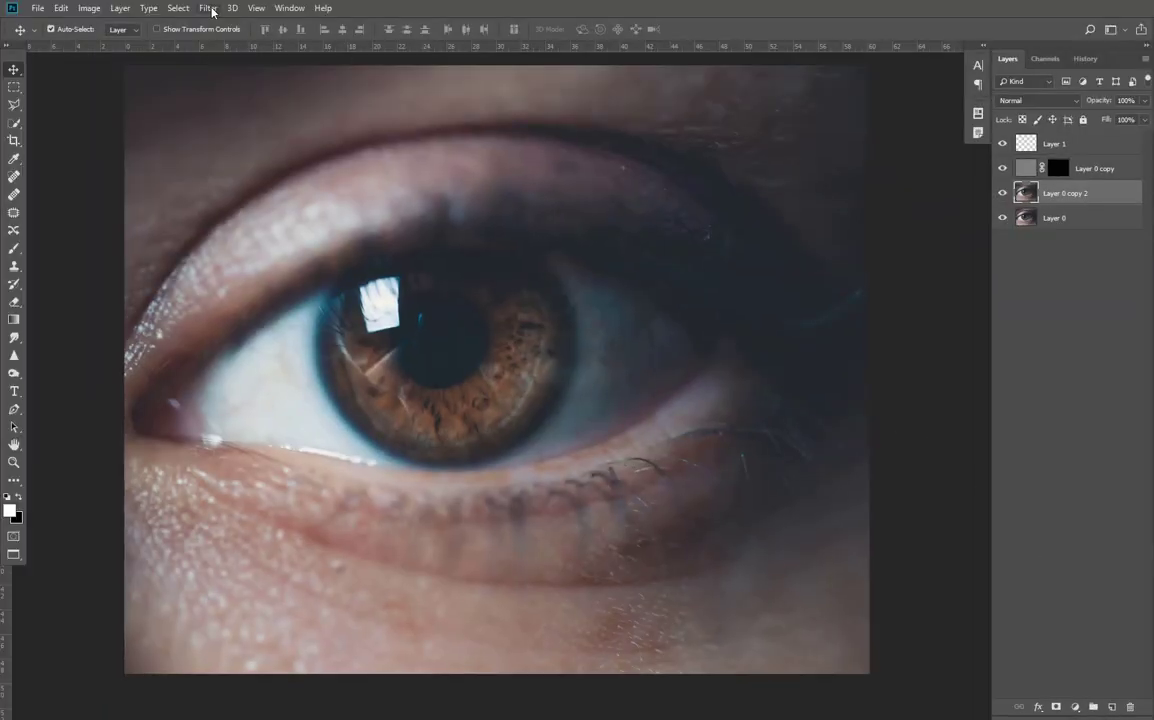
click(210, 9)
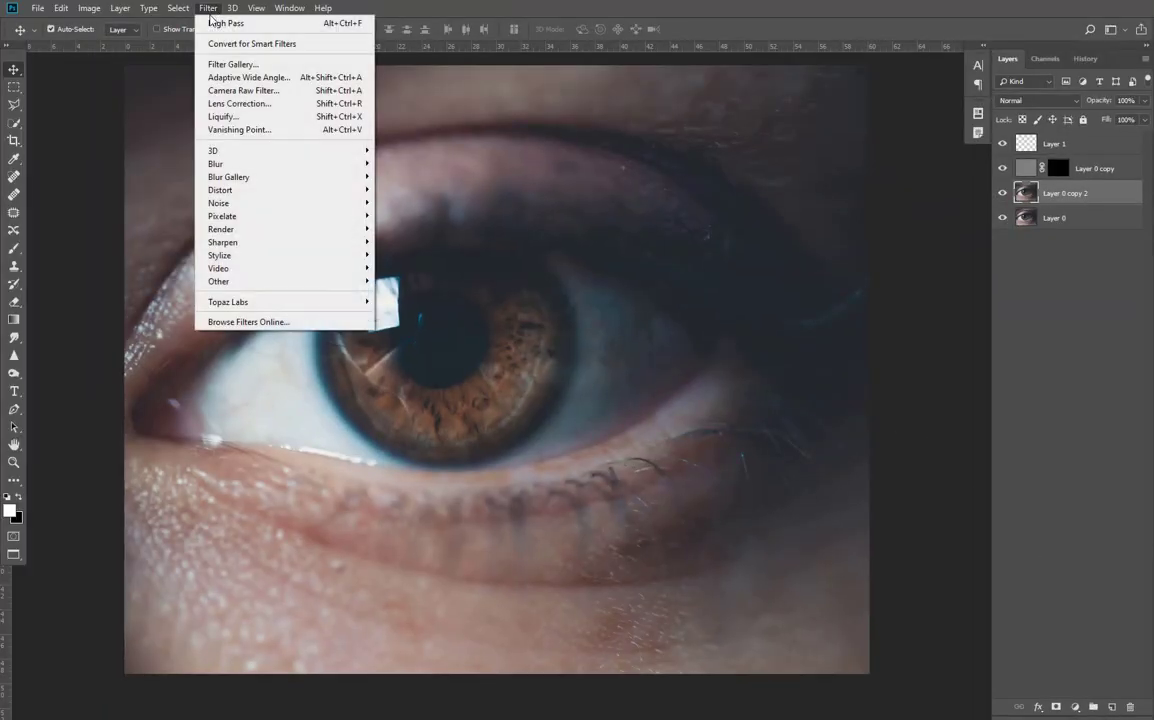
mouse_move(348, 290)
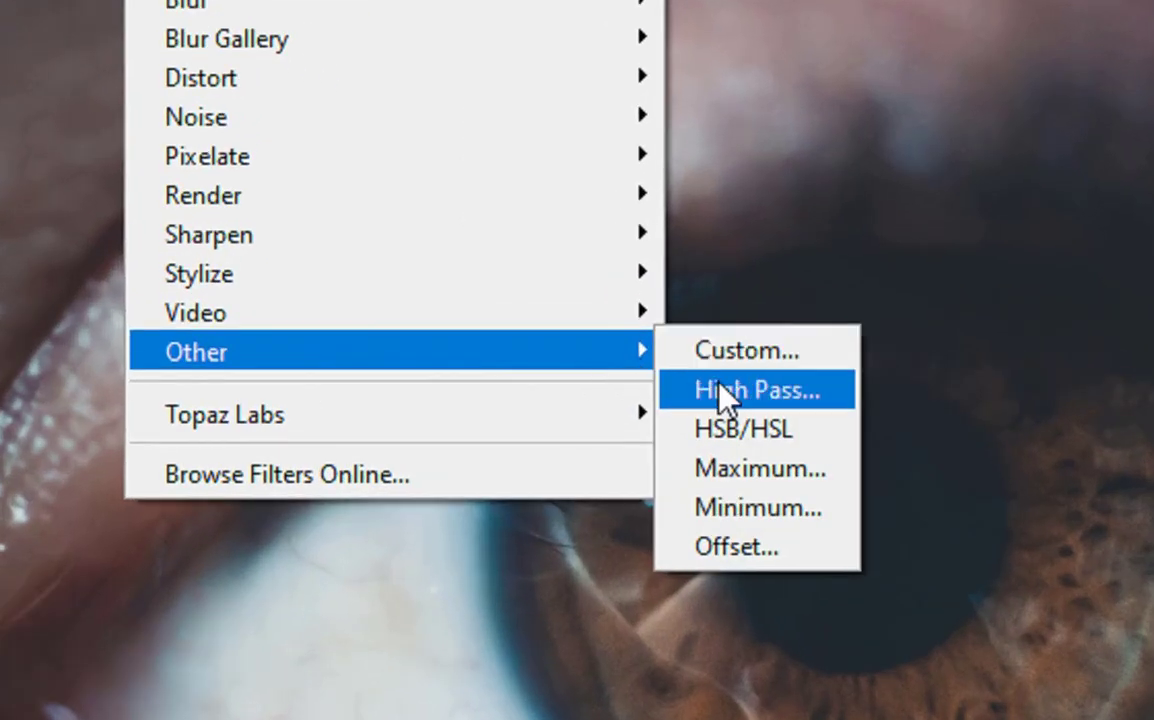
click(760, 379)
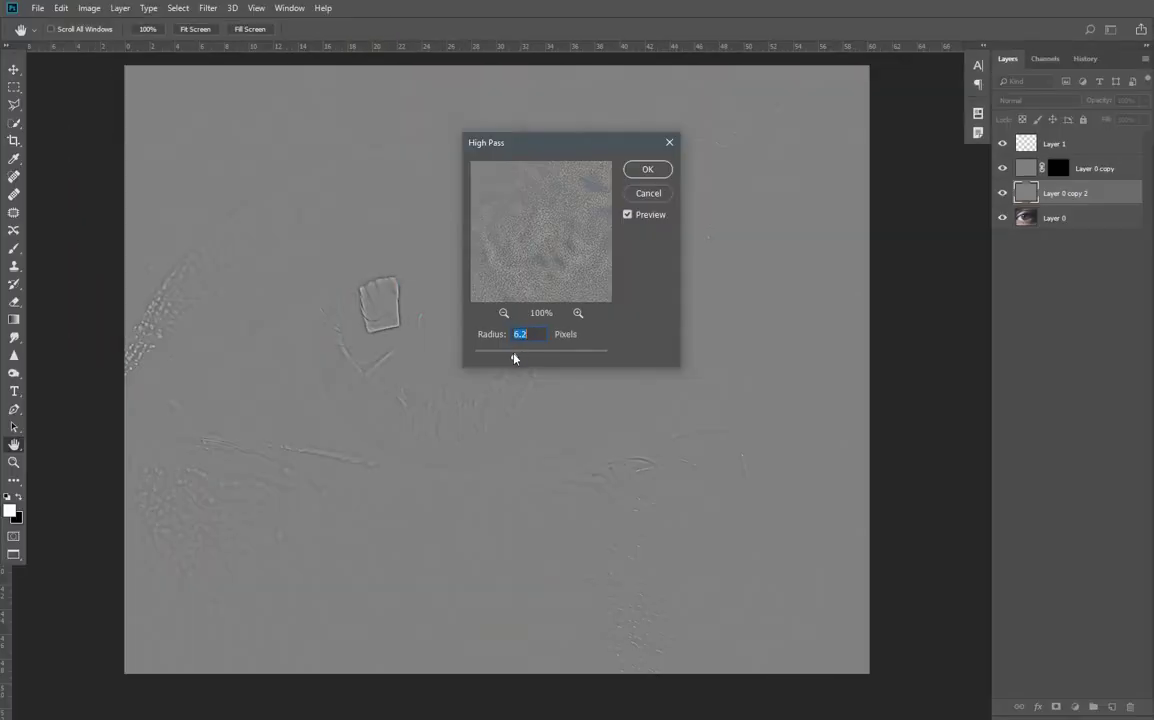
mouse_move(514, 359)
mouse_down()
mouse_move(533, 357)
mouse_move(521, 360)
mouse_up()
click(654, 172)
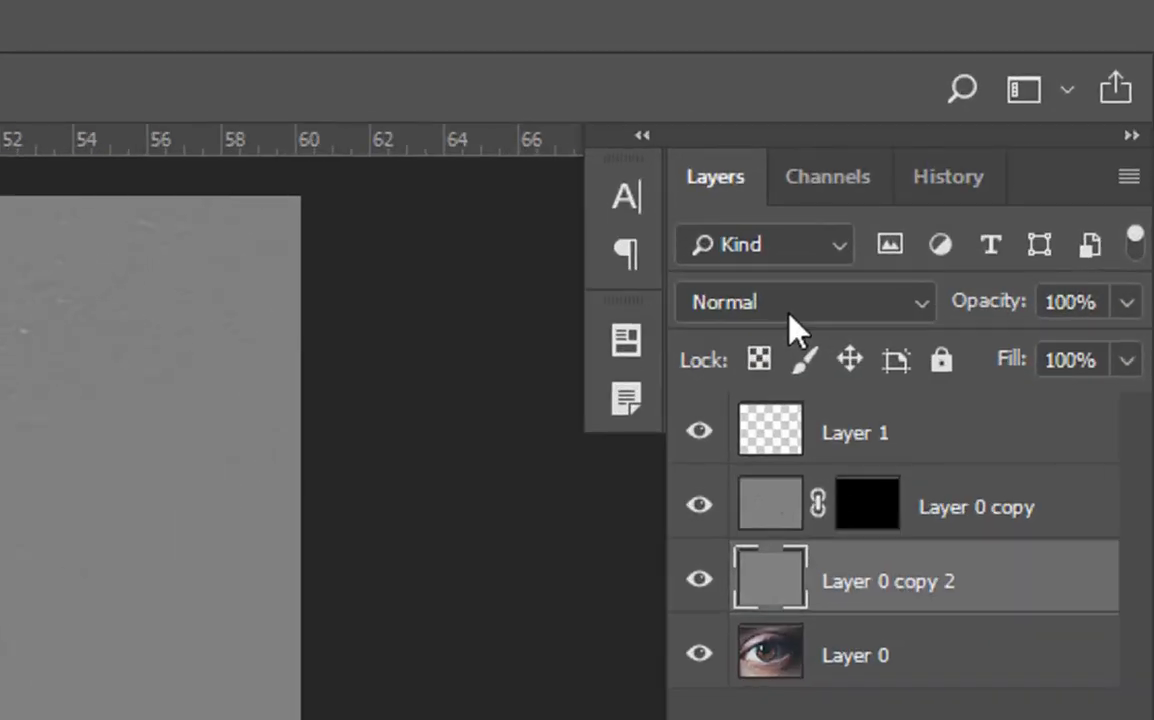
Blend Layer 0 copy 2 in Hard Light
click(1030, 101)
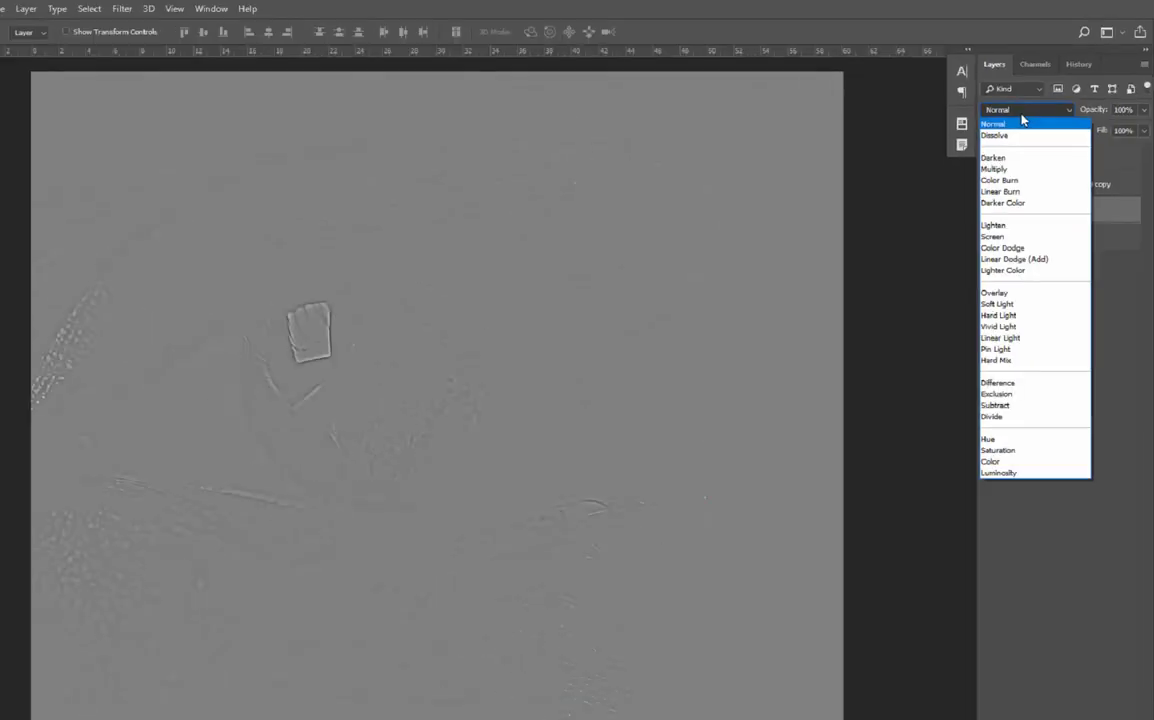
click(1049, 275)
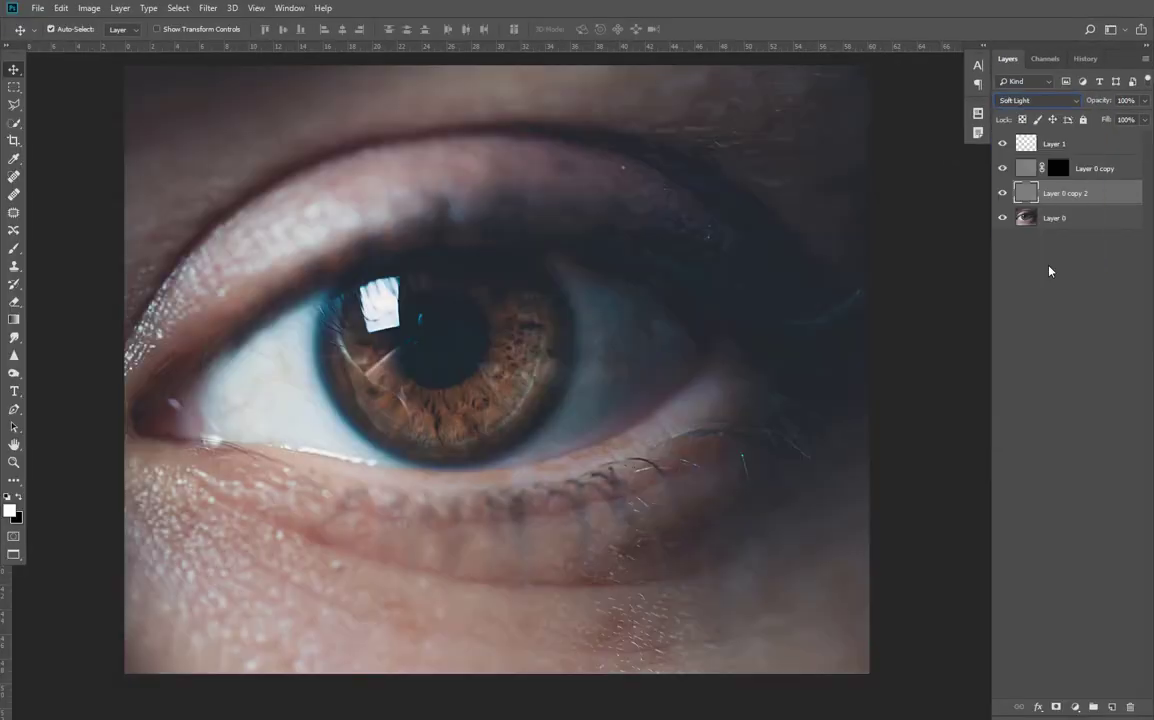
key(Down)
key(Down)
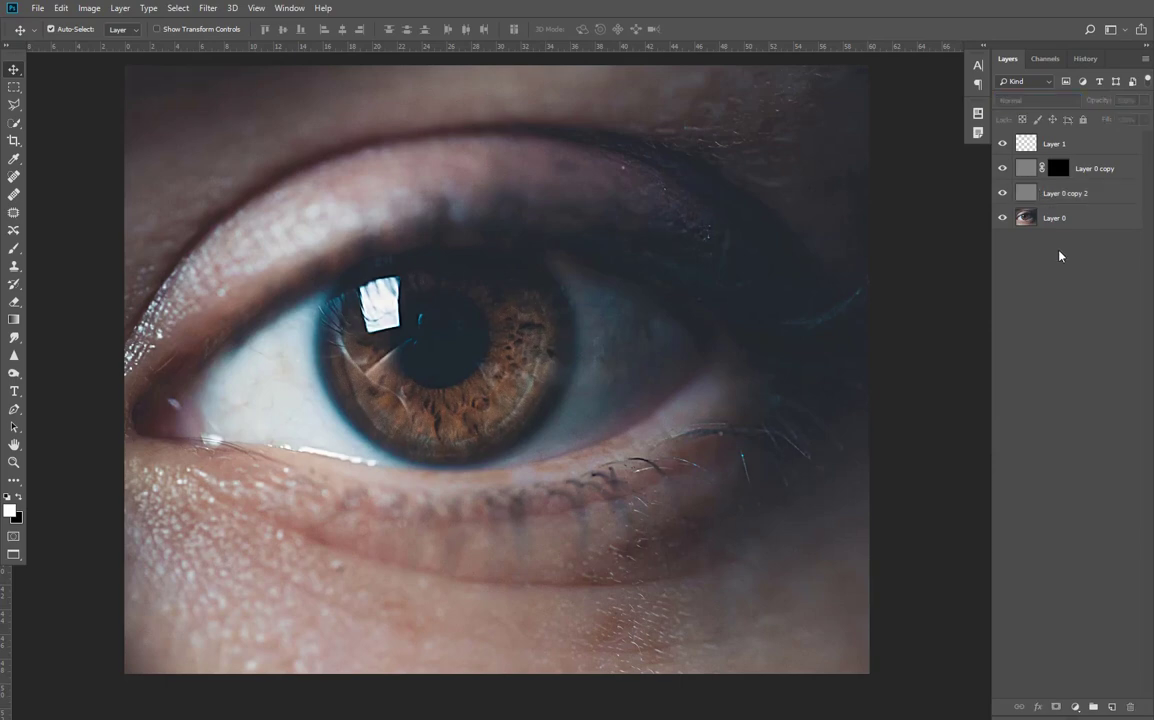
Target Layer 0 copy's mask with a white, soft round brush sized to 394 px
click(1065, 169)
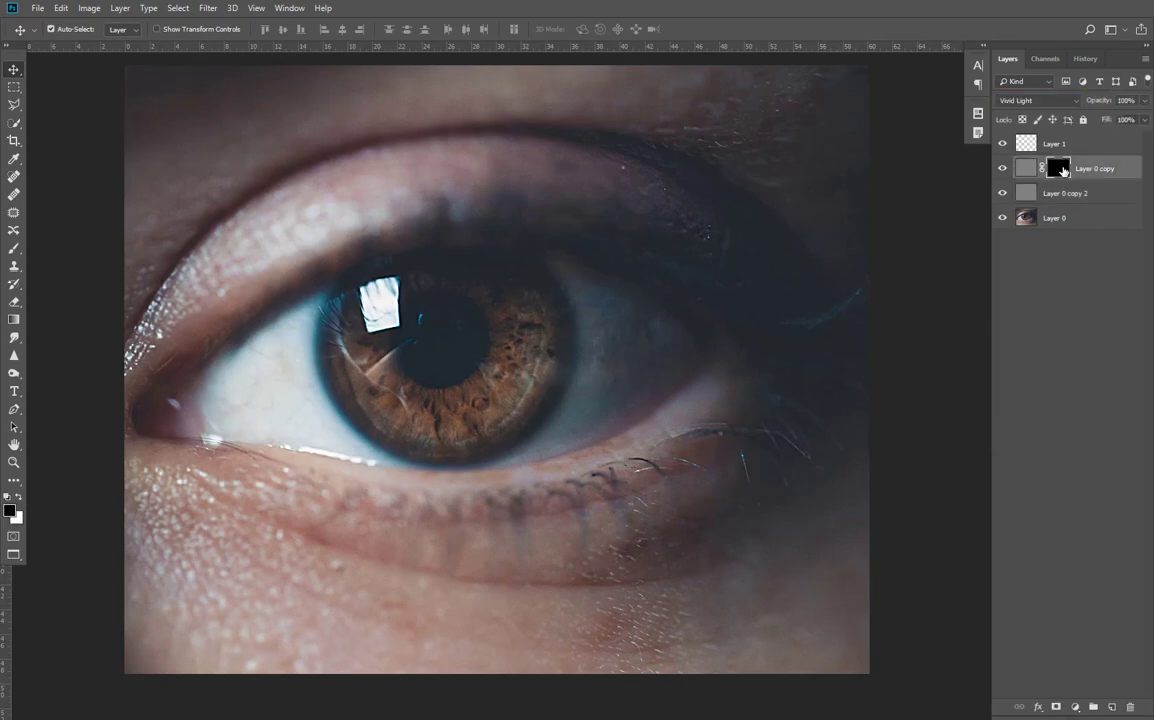
click(15, 252)
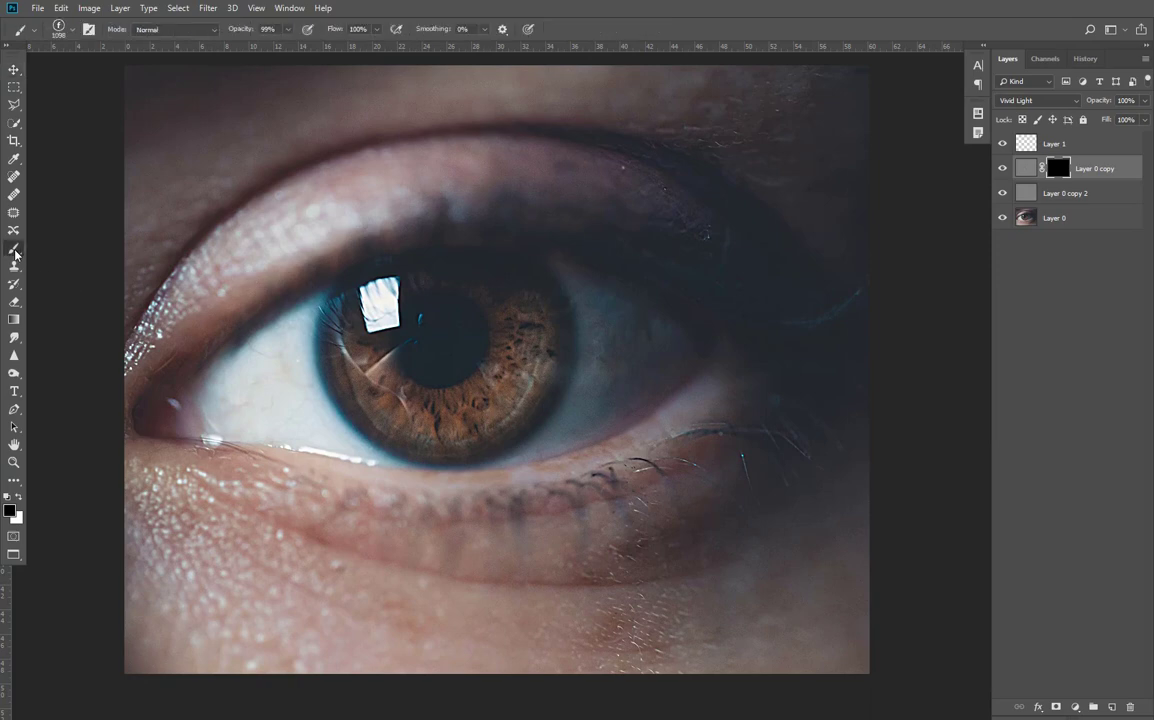
key(x)
key(alt+d)
key(Escape)
right_click(190, 413)
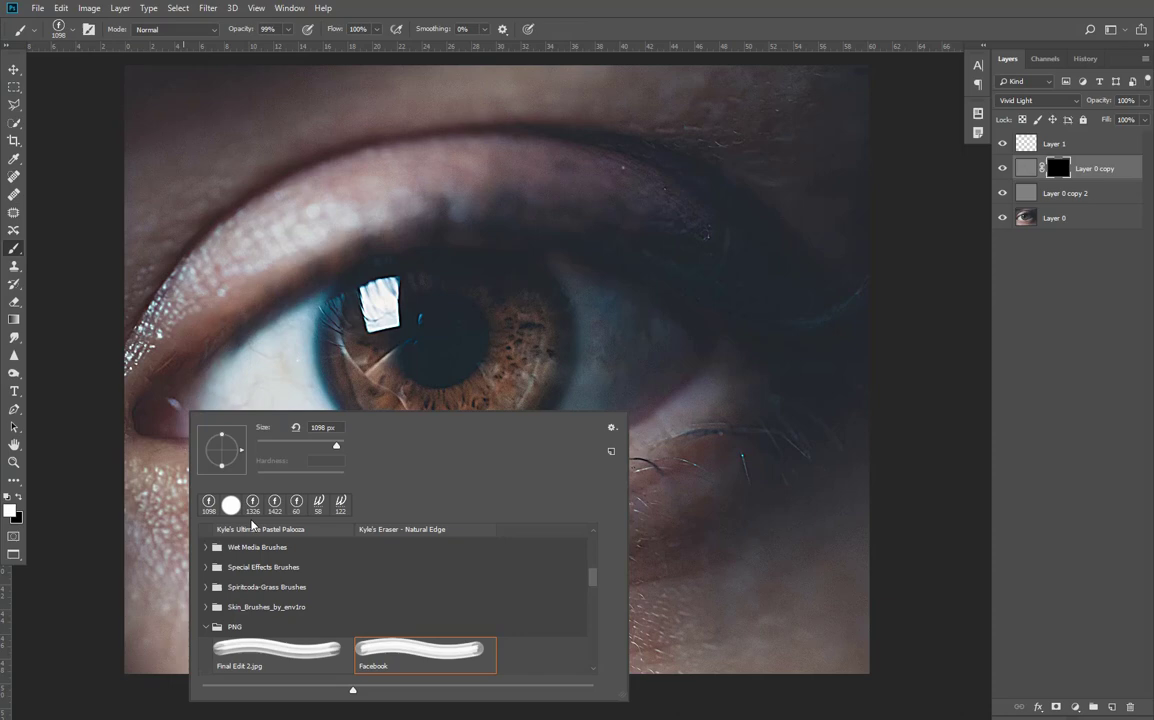
key(Escape)
right_click(471, 283)
key(Escape)
alt+right_click(406, 289)
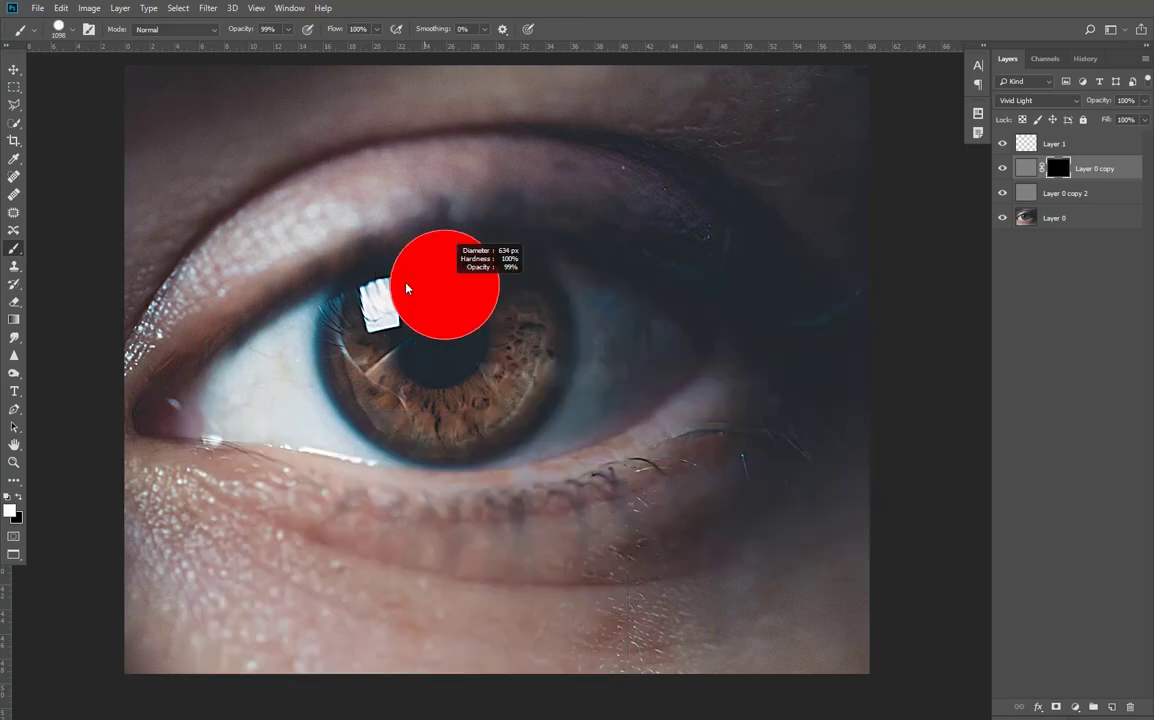
alt+right_click(447, 305)
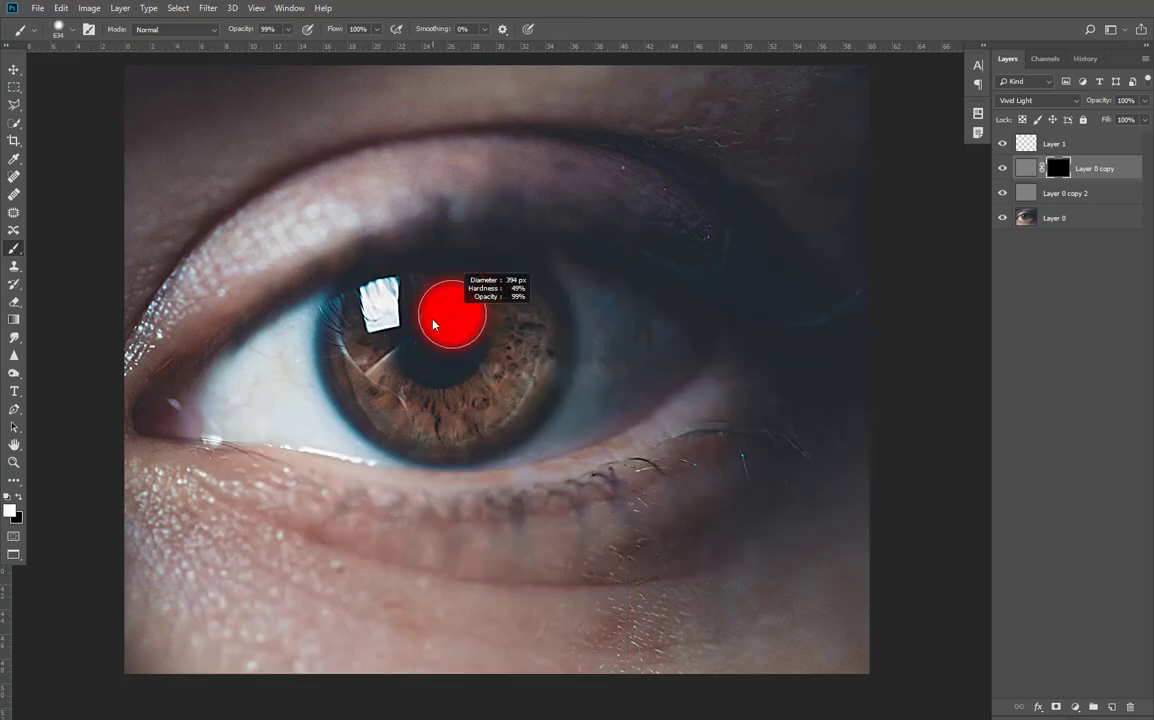
Paint white into the mask over the lower iris with a ~267 px brush
scroll(506, 320, up, 2)
scroll(506, 320, up, 3)
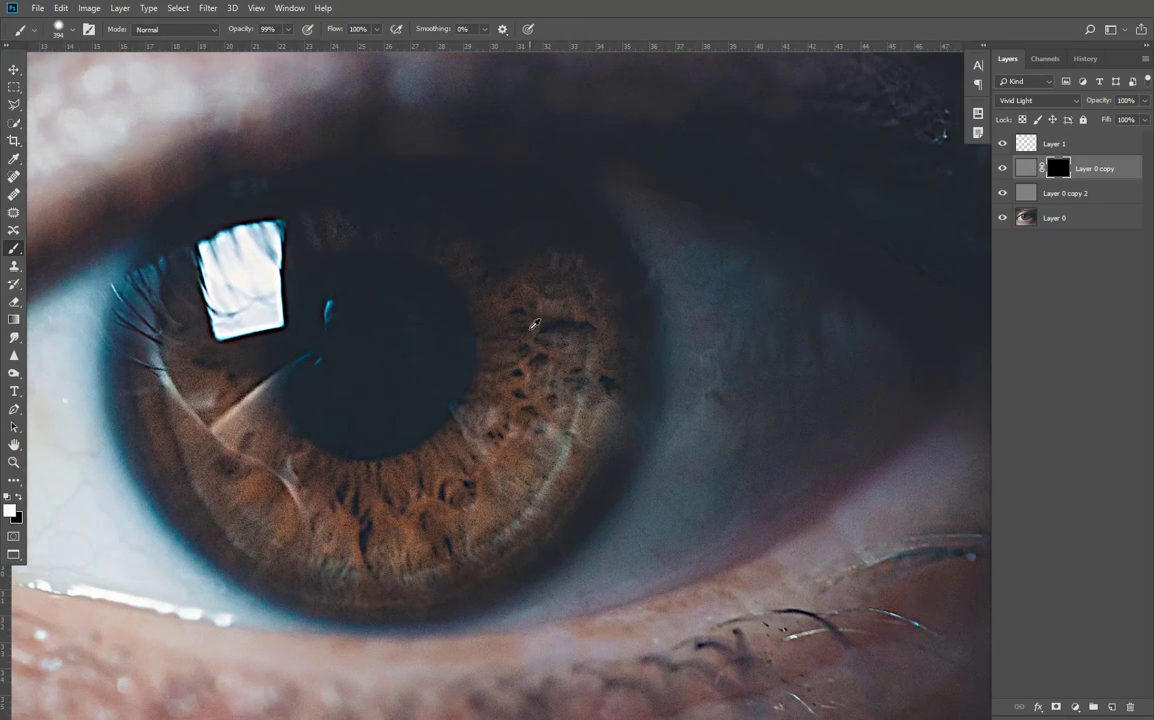
alt+right_click(501, 340)
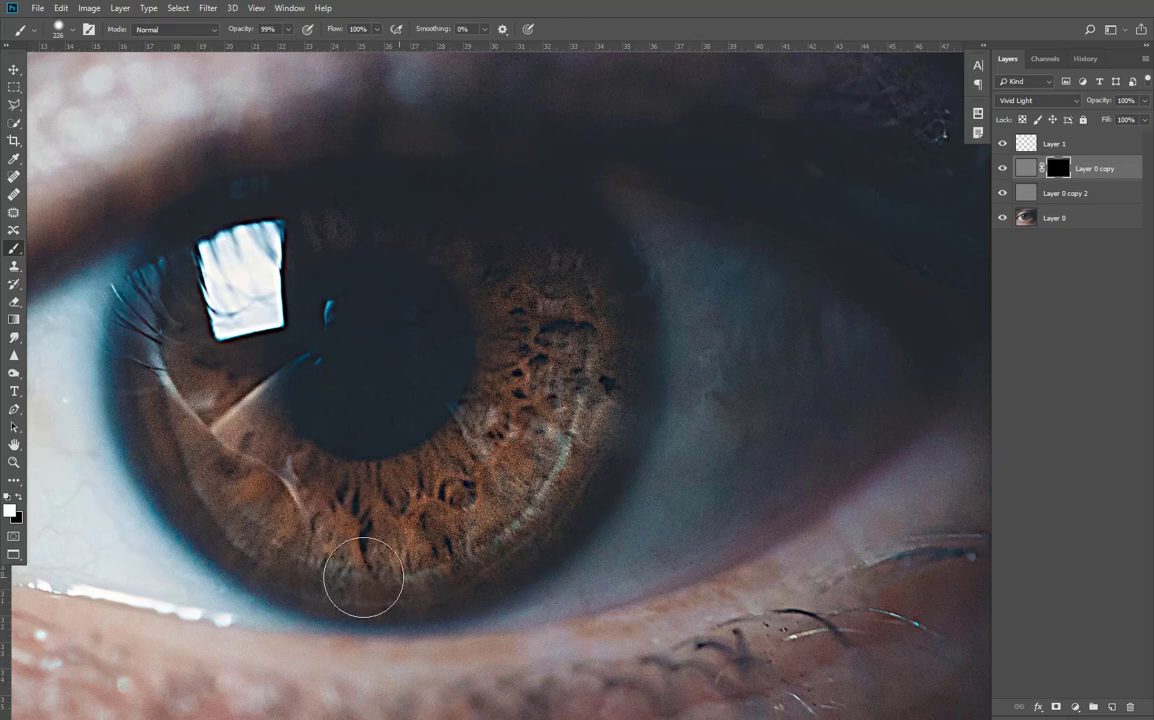
alt+right_click(258, 514)
mouse_move(258, 514)
mouse_down()
mouse_move(305, 494)
mouse_move(227, 420)
mouse_move(175, 394)
mouse_move(157, 327)
mouse_up()
Bring the whole eye back into view and select Layer 1
scroll(157, 327, down, 3)
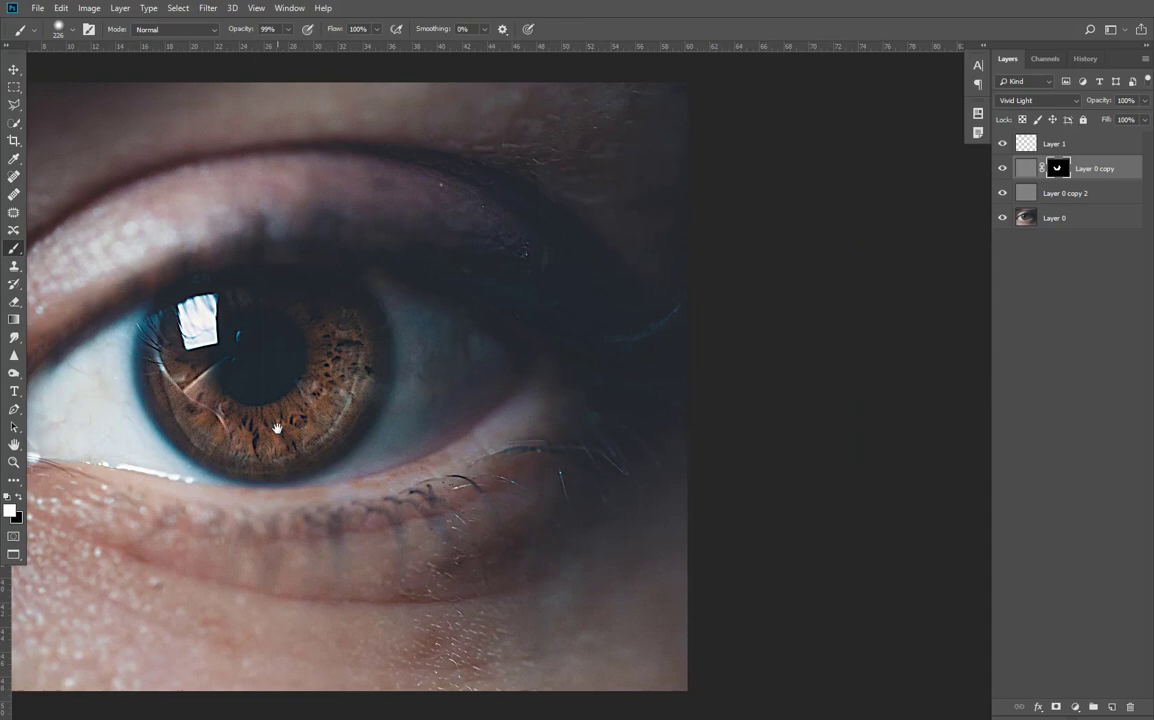
drag(277, 428, 364, 408)
scroll(383, 407, up, 1)
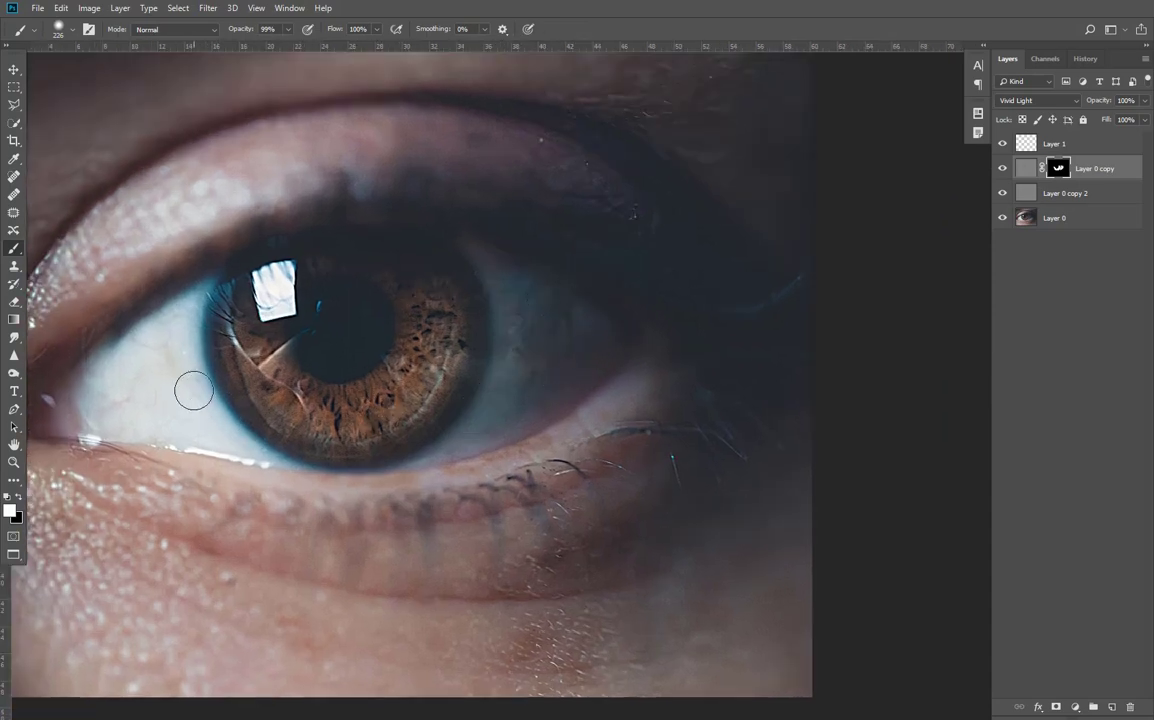
scroll(266, 361, down, 1)
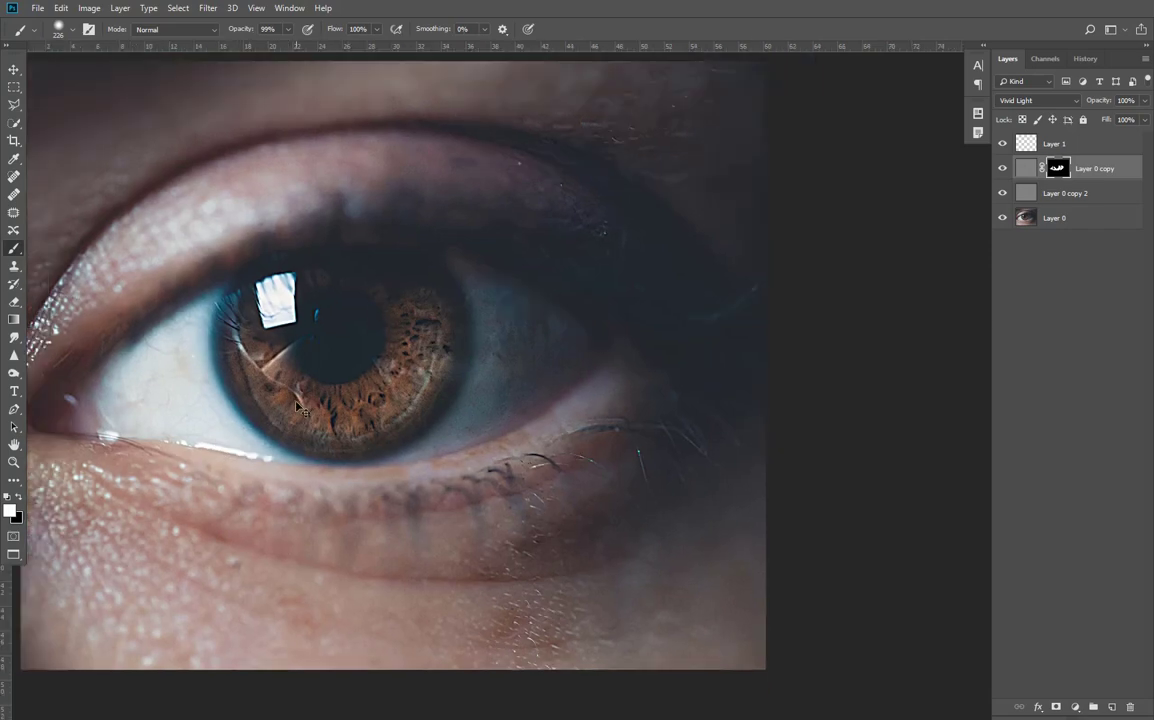
drag(330, 378, 417, 407)
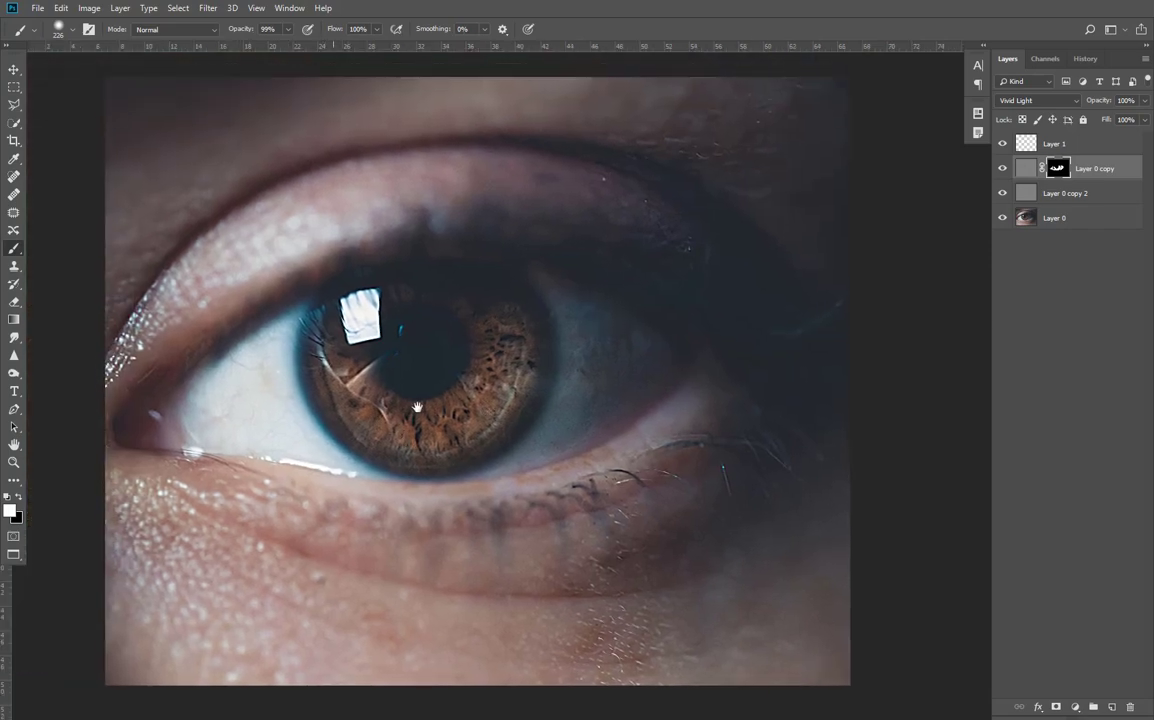
click(1095, 146)
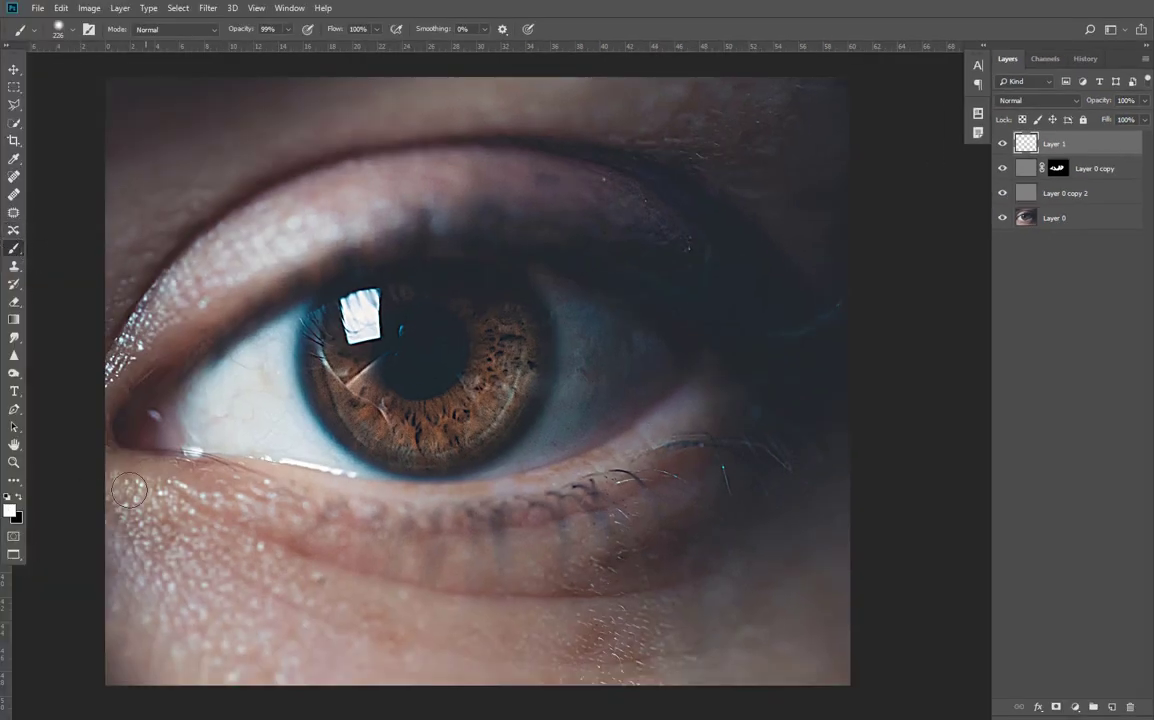
With a ~109 px brush, paint white streaks across the upper and middle iris
scroll(502, 338, up, 8)
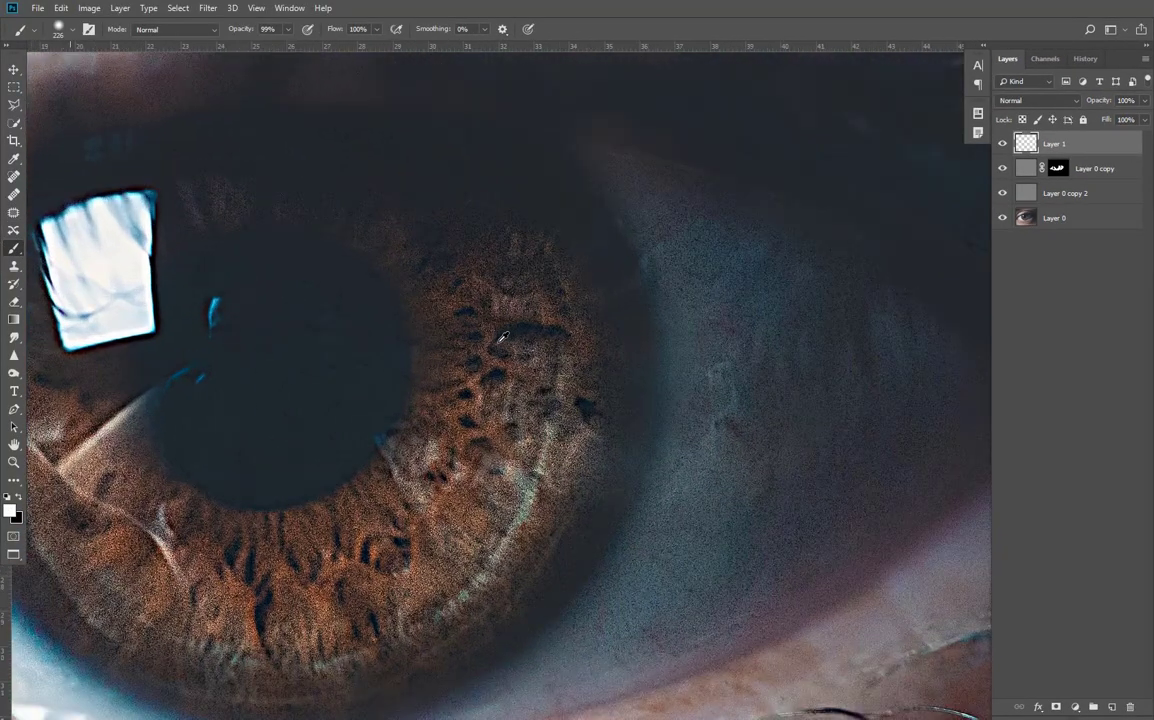
scroll(502, 338, up, 2)
mouse_move(502, 348)
mouse_down()
mouse_move(470, 350)
mouse_move(412, 315)
mouse_up()
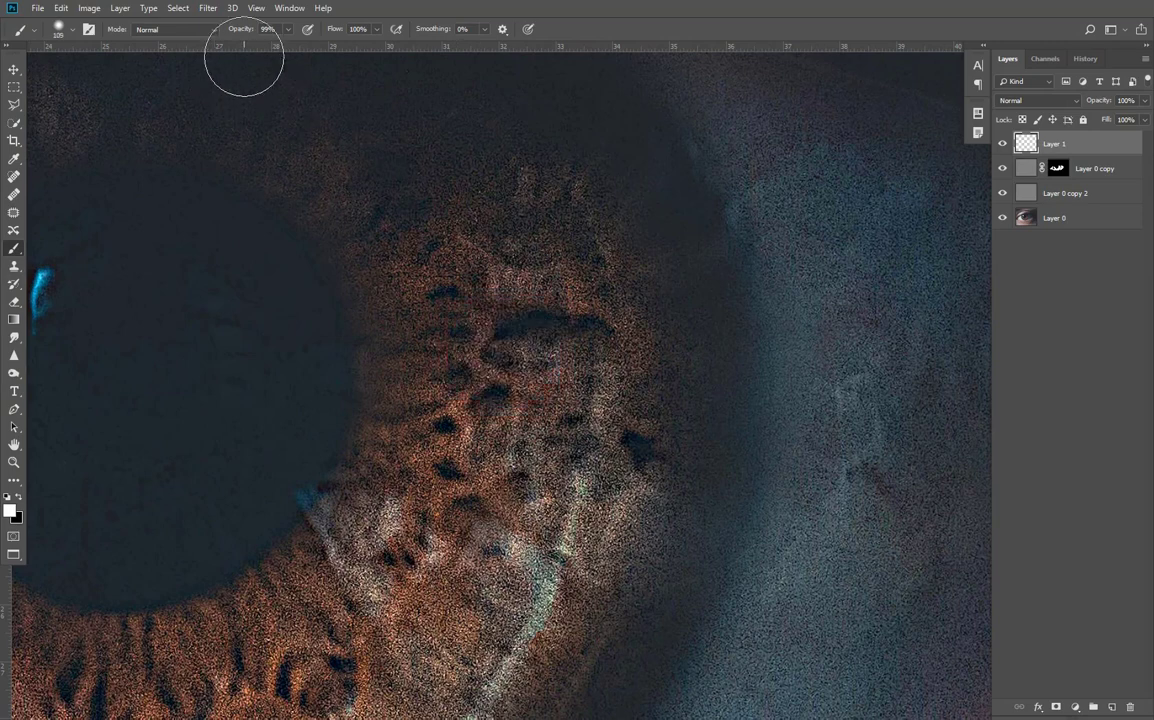
mouse_move(348, 258)
mouse_down()
mouse_move(330, 258)
mouse_move(430, 268)
mouse_move(553, 307)
mouse_up()
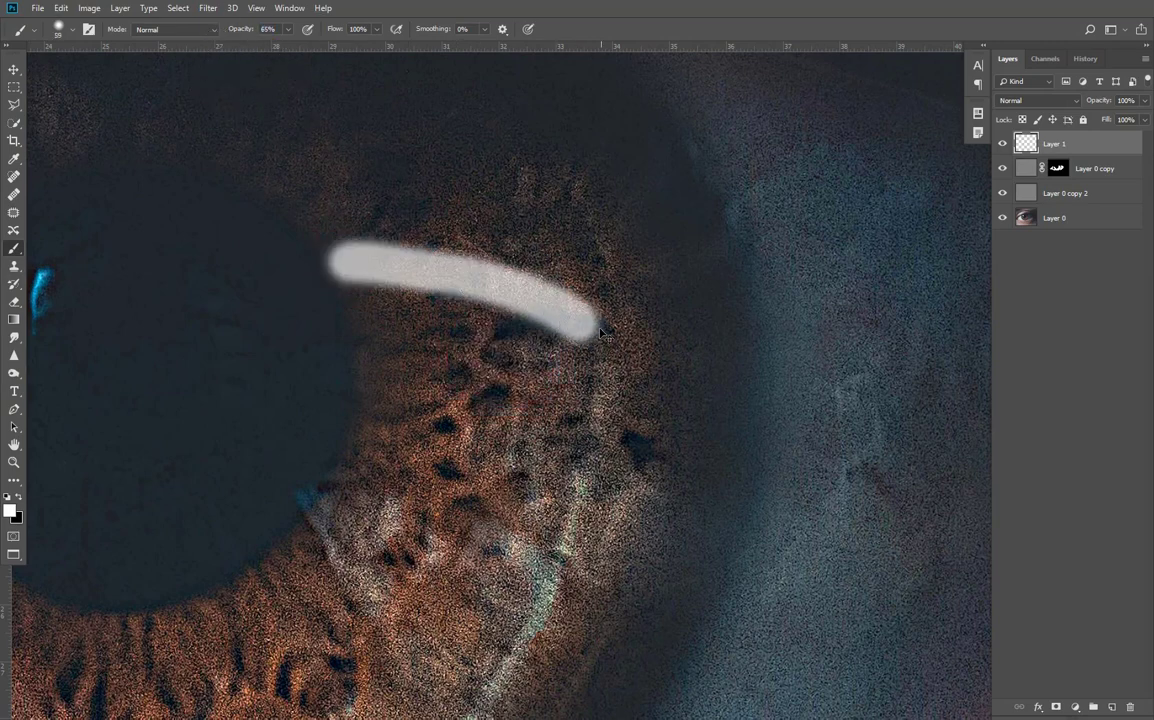
key(ctrl+z)
drag(365, 250, 584, 268)
mouse_move(380, 300)
mouse_down()
mouse_move(482, 337)
mouse_move(588, 400)
mouse_up()
mouse_move(390, 376)
mouse_down()
mouse_move(458, 417)
mouse_move(536, 505)
mouse_up()
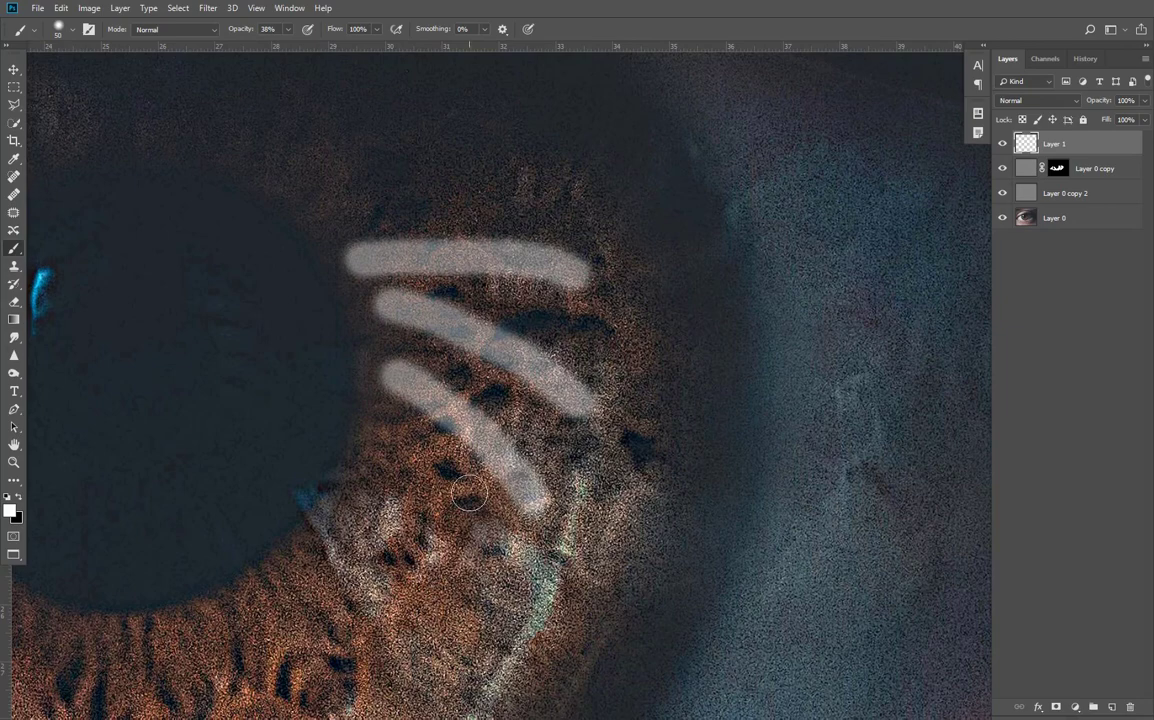
mouse_move(376, 436)
mouse_down()
mouse_move(458, 578)
mouse_move(480, 648)
mouse_up()
Paint more white streaks across and down the lower iris, then nudge Layer 1 down
drag(427, 583, 480, 210)
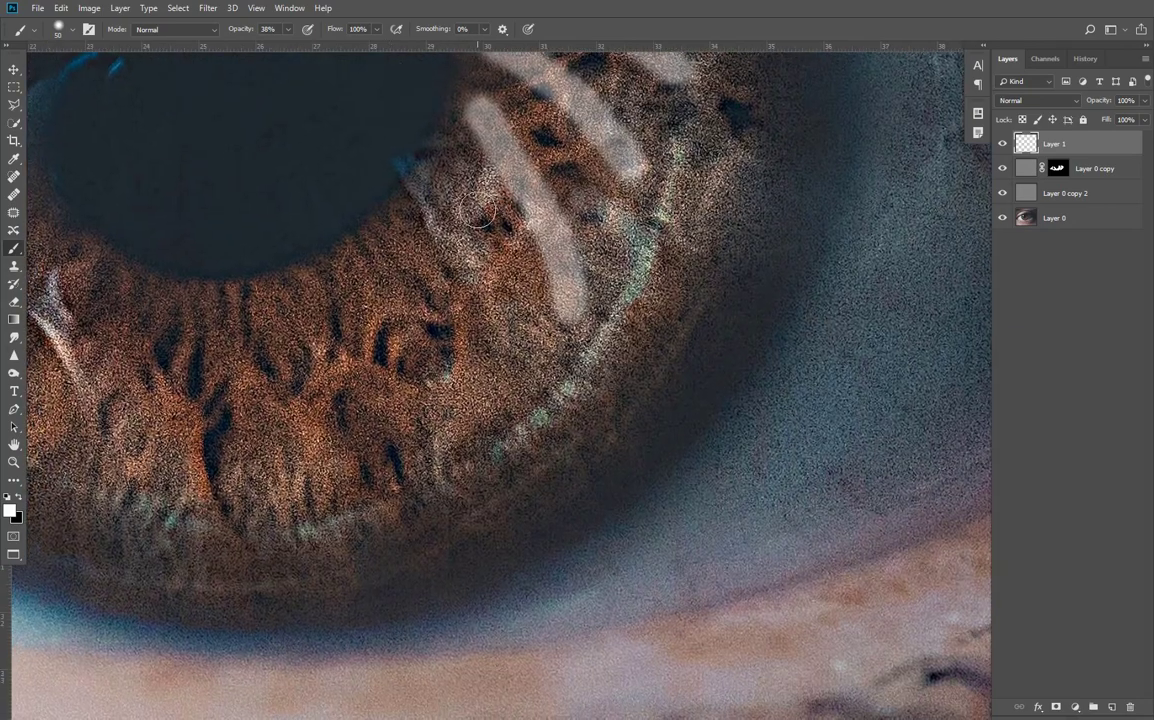
drag(420, 185, 450, 365)
drag(340, 220, 360, 415)
mouse_move(272, 344)
mouse_down()
mouse_move(332, 340)
mouse_move(577, 397)
mouse_up()
mouse_move(334, 165)
mouse_down()
mouse_move(279, 199)
mouse_move(215, 285)
mouse_move(349, 237)
mouse_move(270, 405)
mouse_up()
mouse_move(399, 300)
mouse_down()
mouse_move(379, 425)
mouse_move(379, 465)
mouse_up()
drag(469, 338, 460, 545)
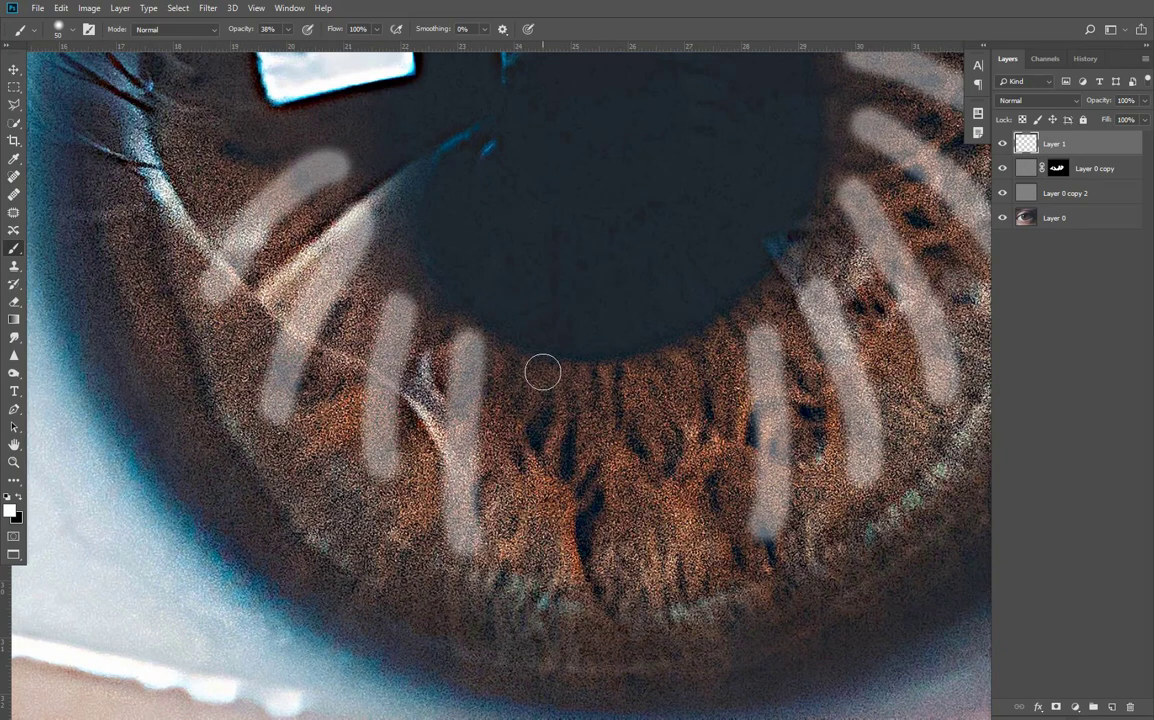
mouse_move(541, 374)
mouse_down()
mouse_move(551, 513)
mouse_move(566, 578)
mouse_up()
drag(639, 391, 666, 548)
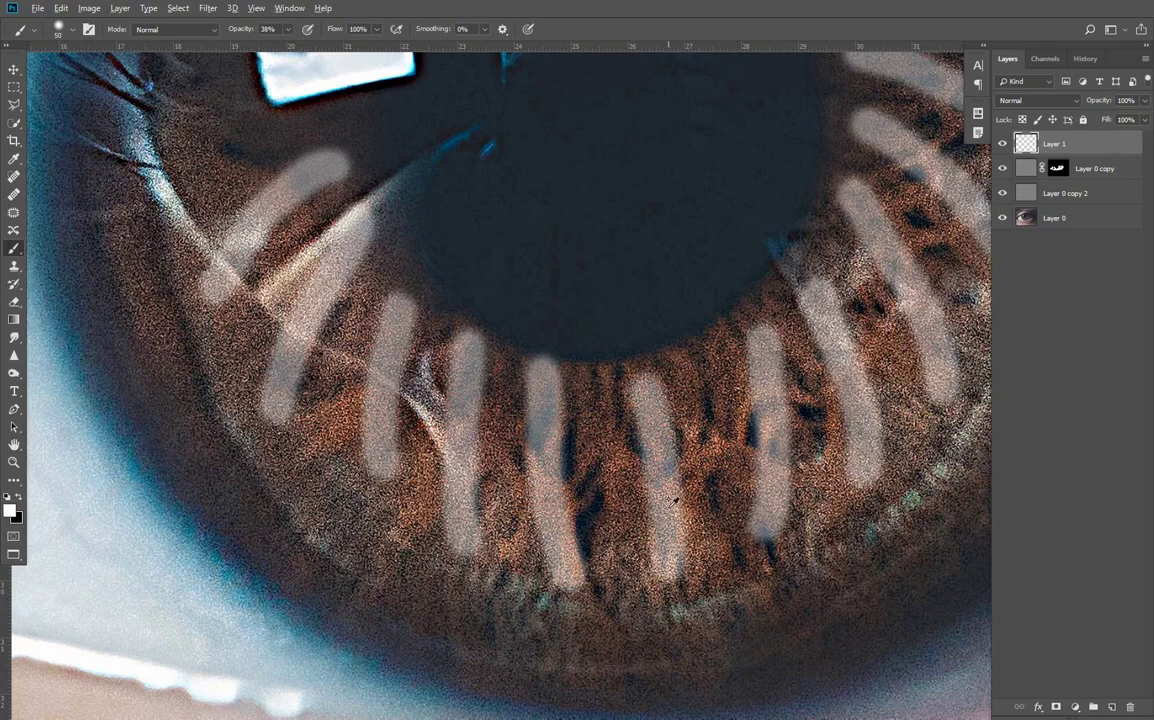
scroll(603, 505, down, 5)
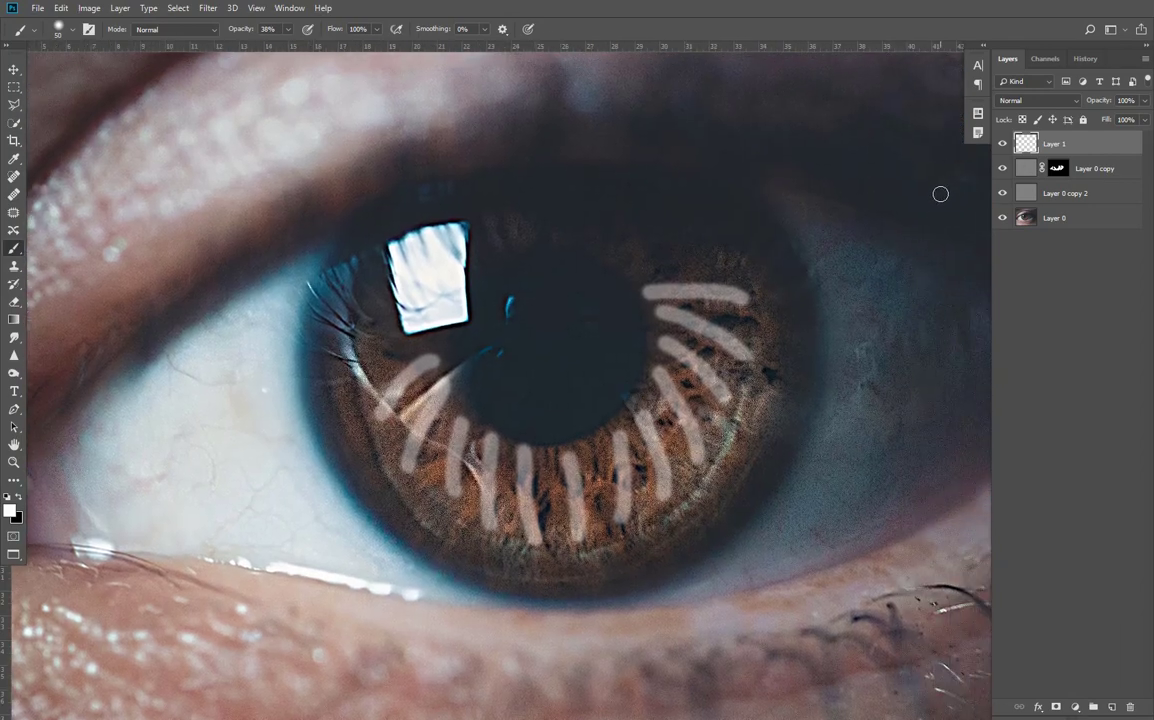
drag(727, 320, 728, 327)
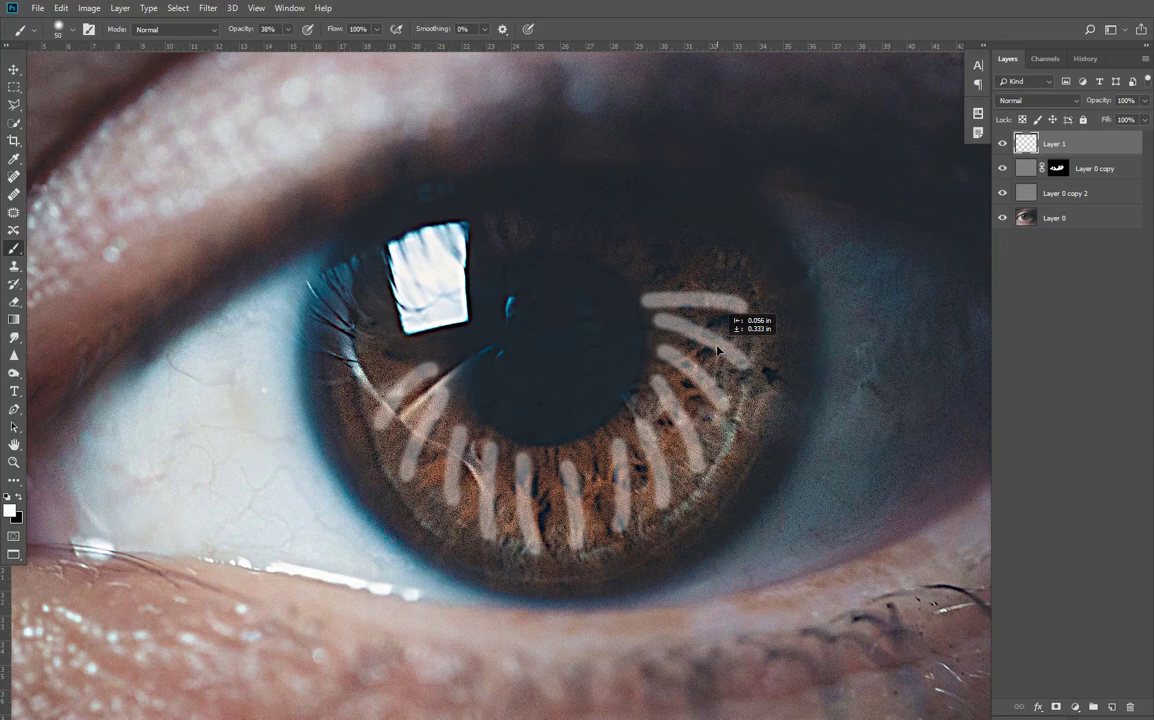
Set Layer 1's blend mode to Overlay
click(1038, 100)
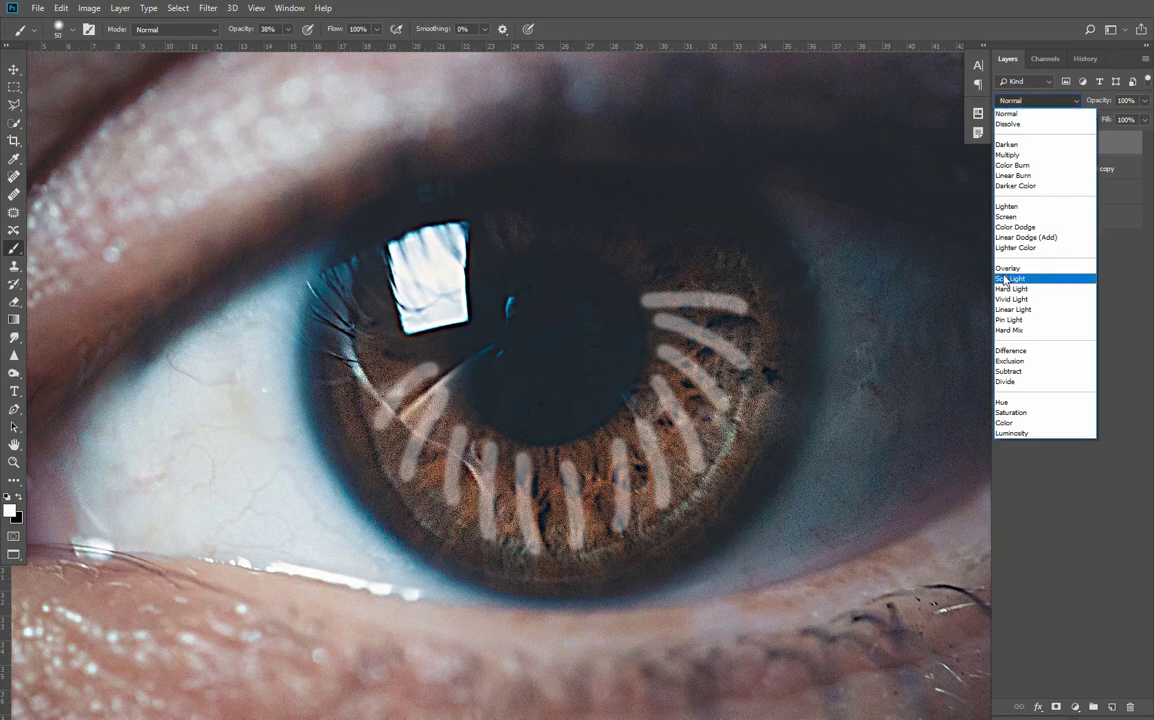
click(1025, 279)
click(1002, 143)
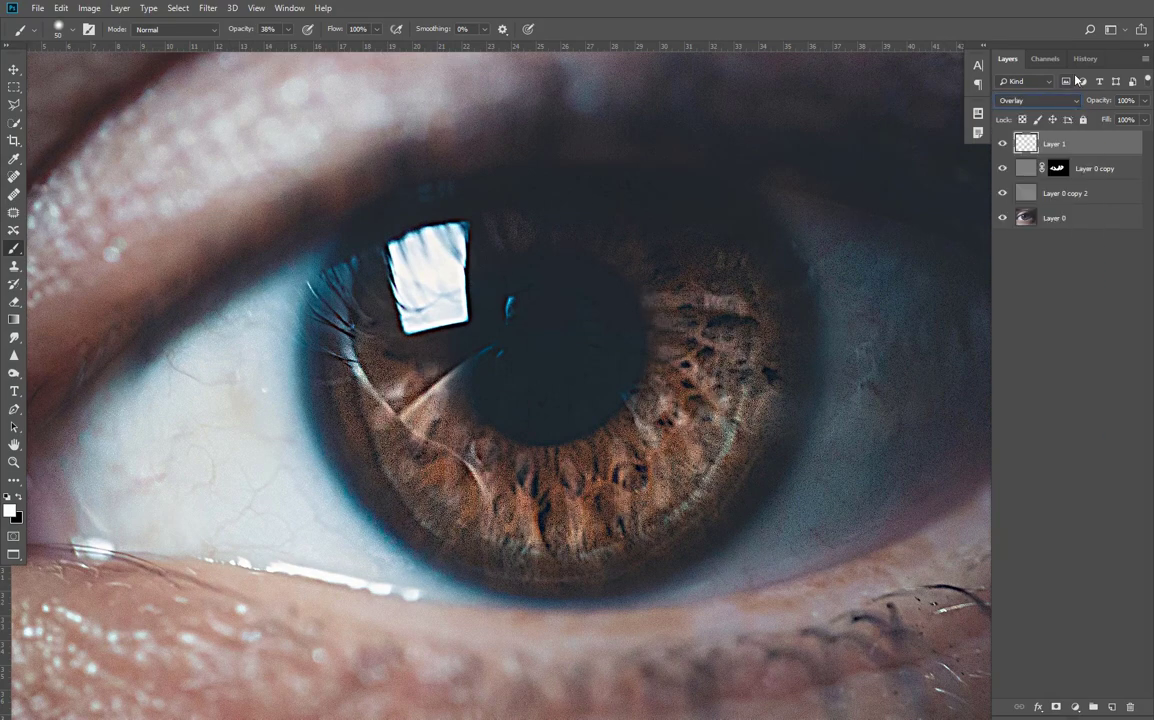
click(1054, 101)
click(1054, 101)
Brush extra white along the lower-left edge of the iris
mouse_move(708, 356)
mouse_down()
mouse_move(726, 368)
mouse_move(695, 325)
mouse_move(622, 318)
mouse_move(628, 360)
mouse_move(600, 410)
mouse_move(634, 490)
mouse_up()
mouse_move(568, 476)
mouse_down()
mouse_move(486, 419)
mouse_move(447, 408)
mouse_move(412, 436)
mouse_move(388, 355)
mouse_up()
drag(420, 420, 367, 360)
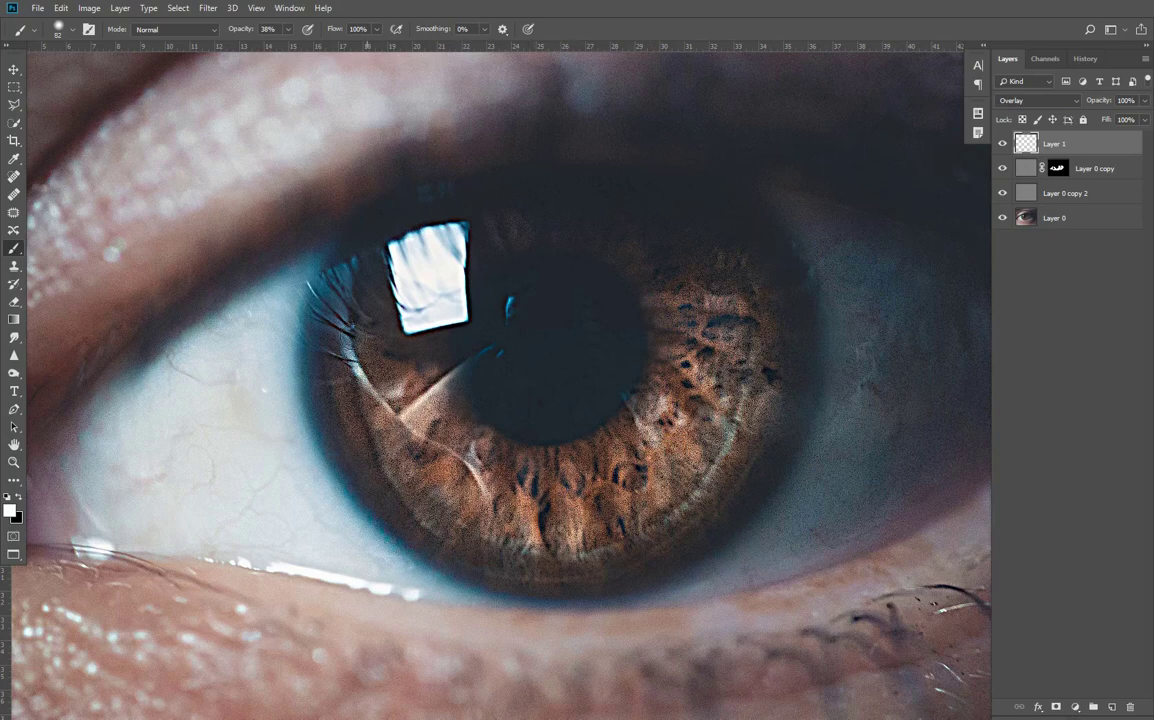
Apply a 6.6-pixel Gaussian Blur to the streaks on Layer 1
click(214, 8)
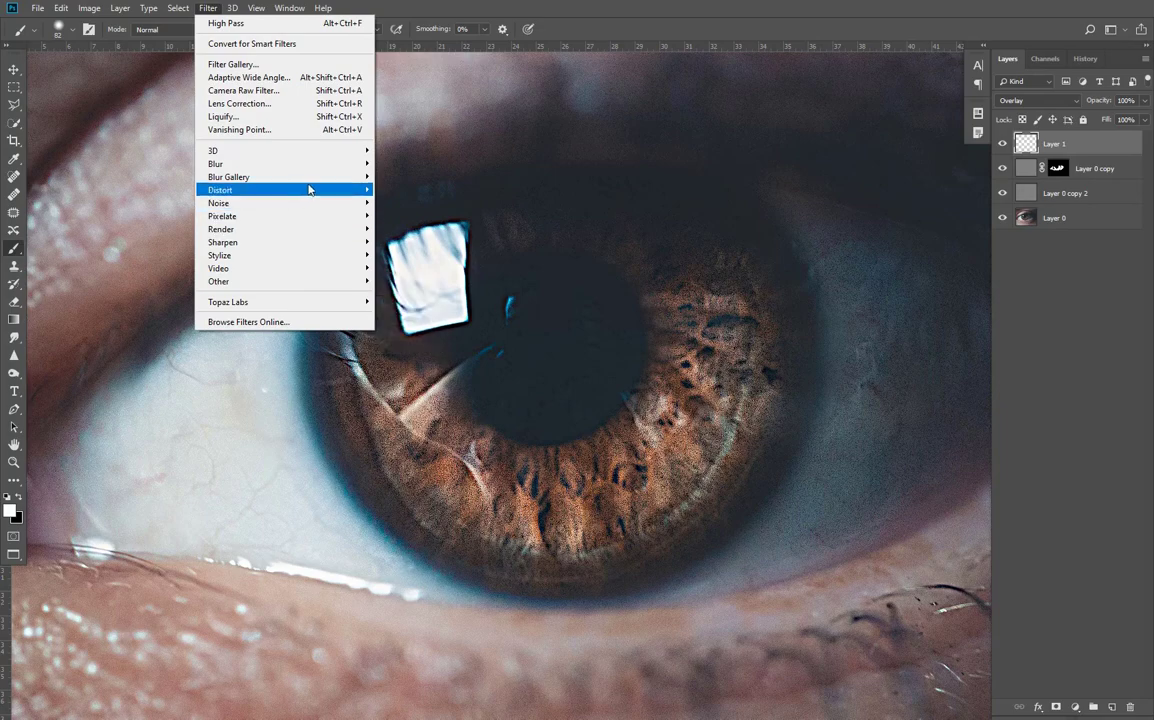
mouse_move(329, 165)
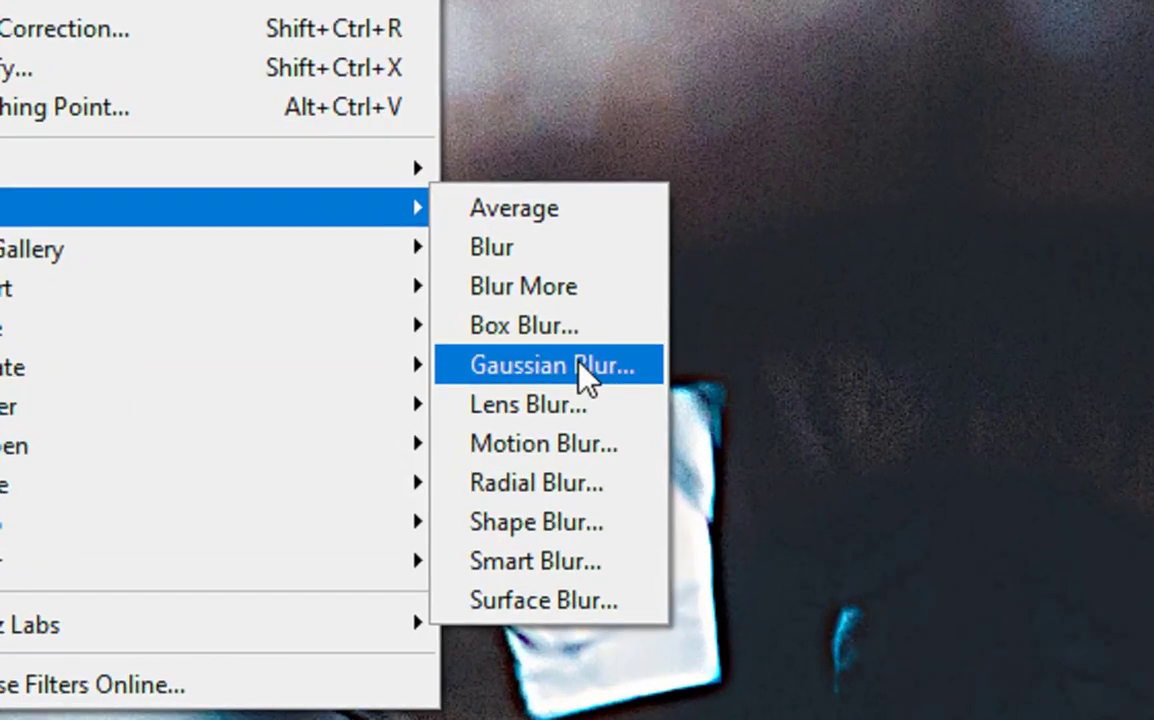
click(580, 365)
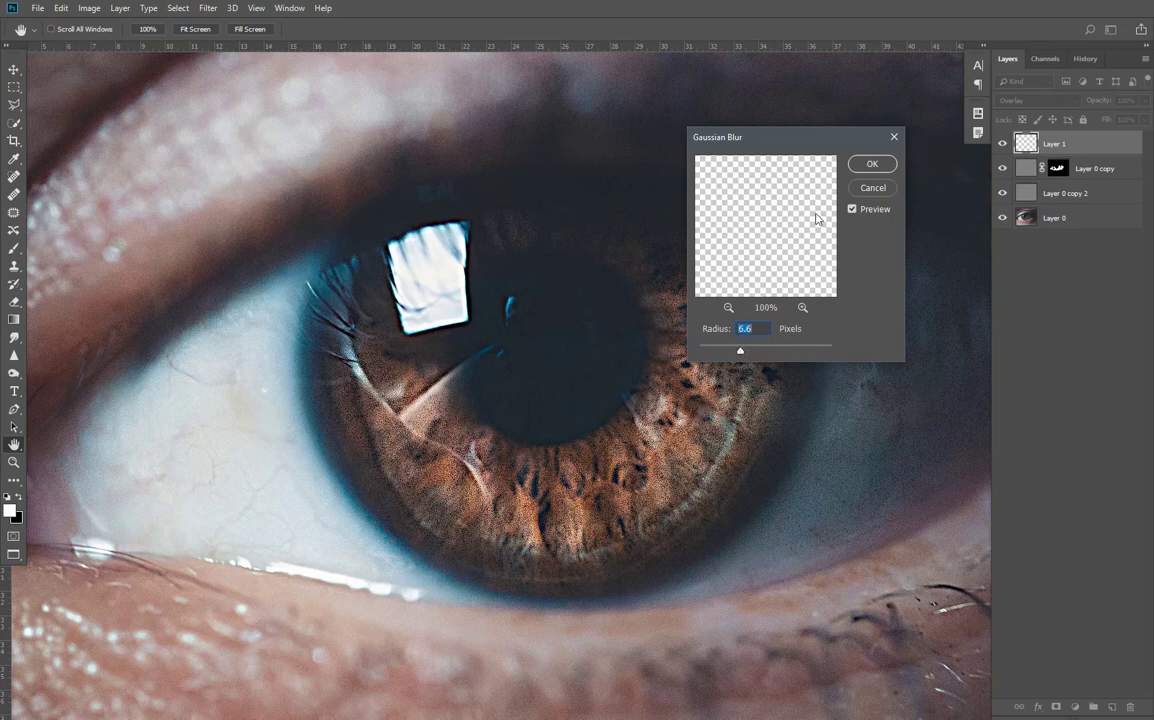
click(866, 163)
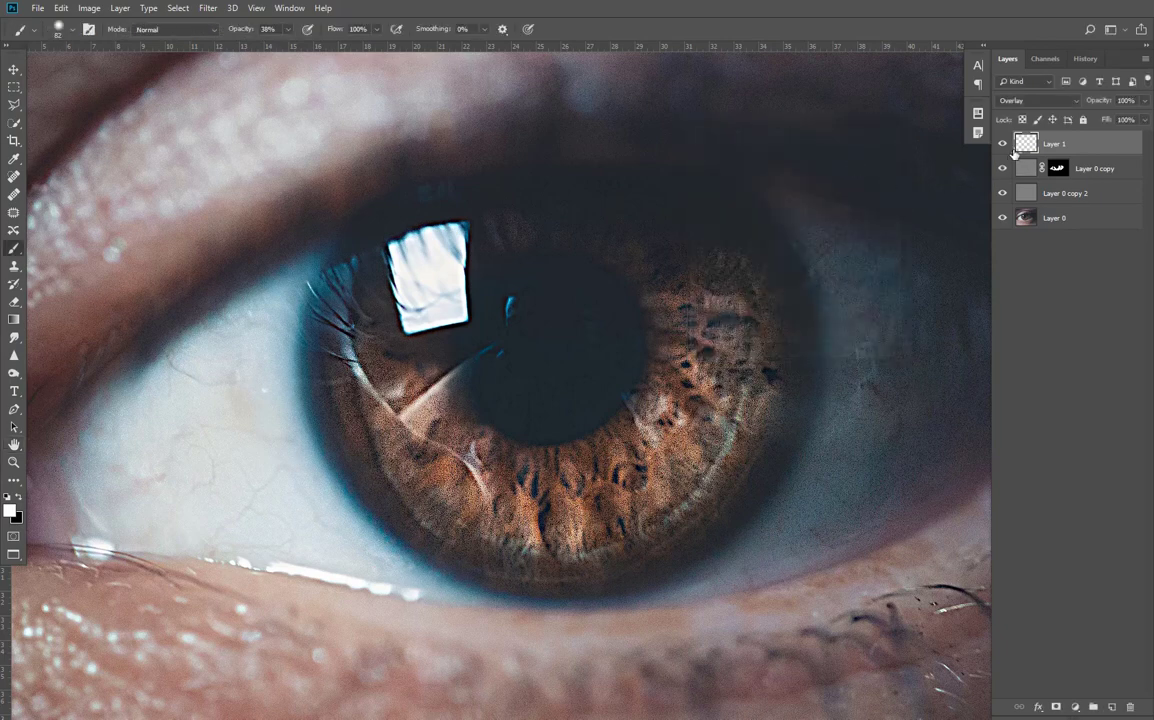
Duplicate Layer 1 and blend the copy in Divide at 39% fill
key(ctrl+j)
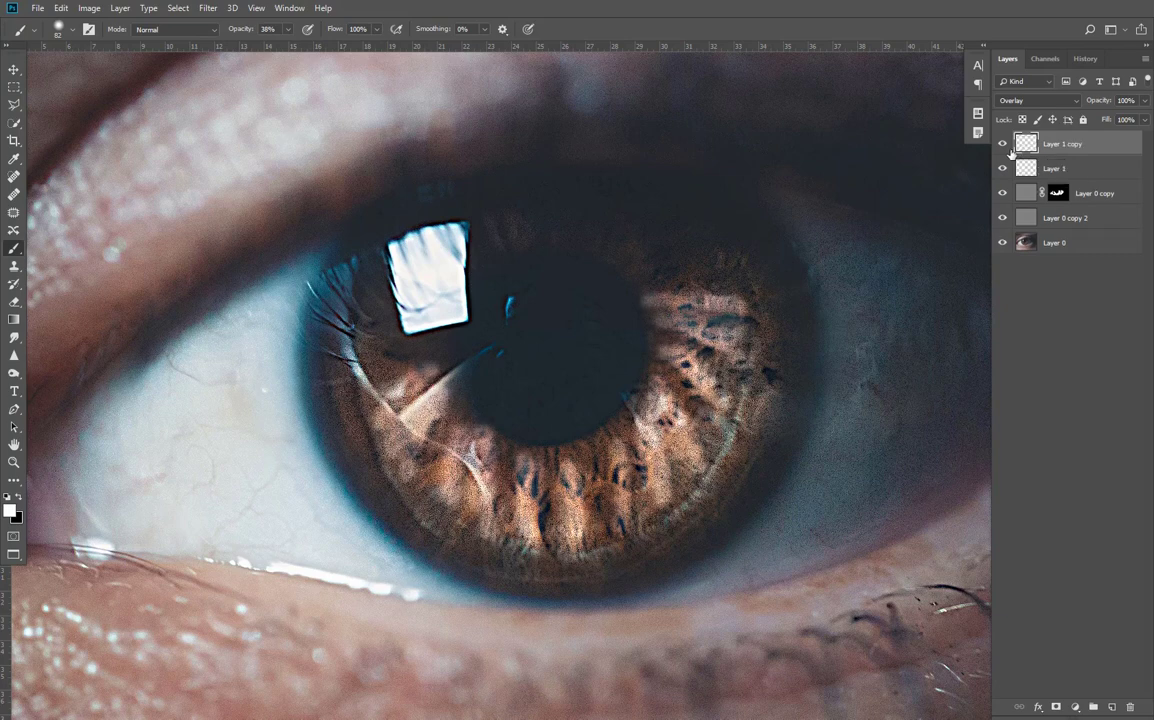
click(1035, 101)
click(1042, 298)
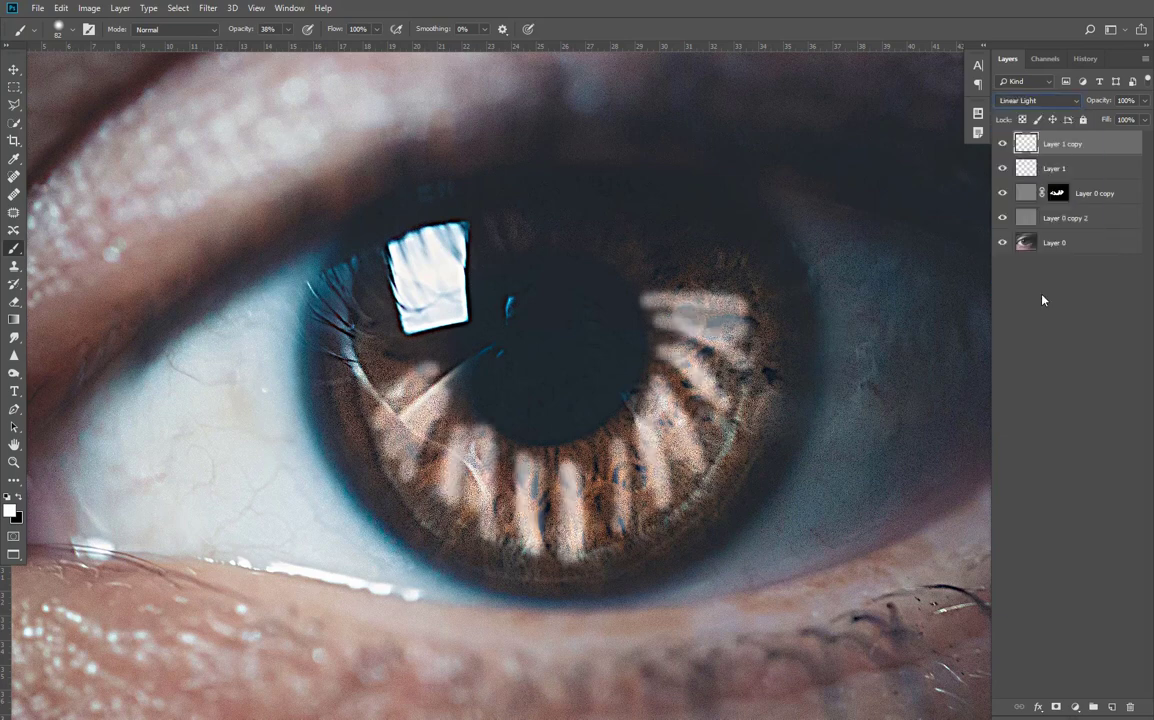
key(Down)
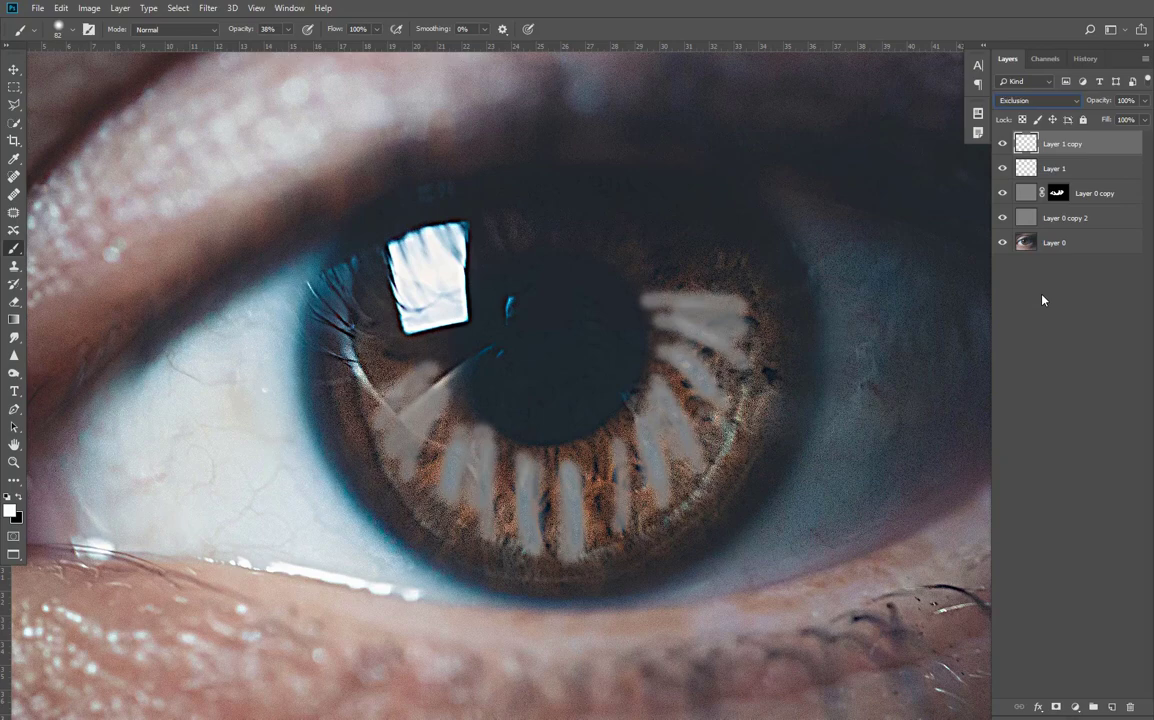
key(Down)
key(Down)
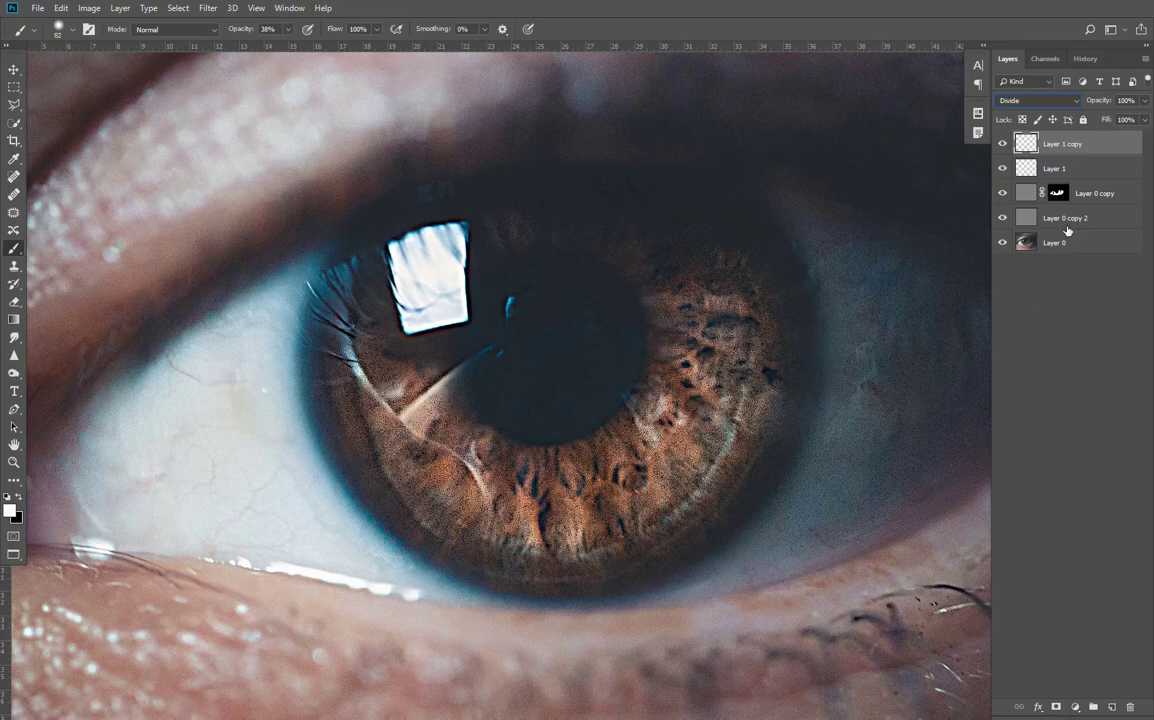
click(1044, 101)
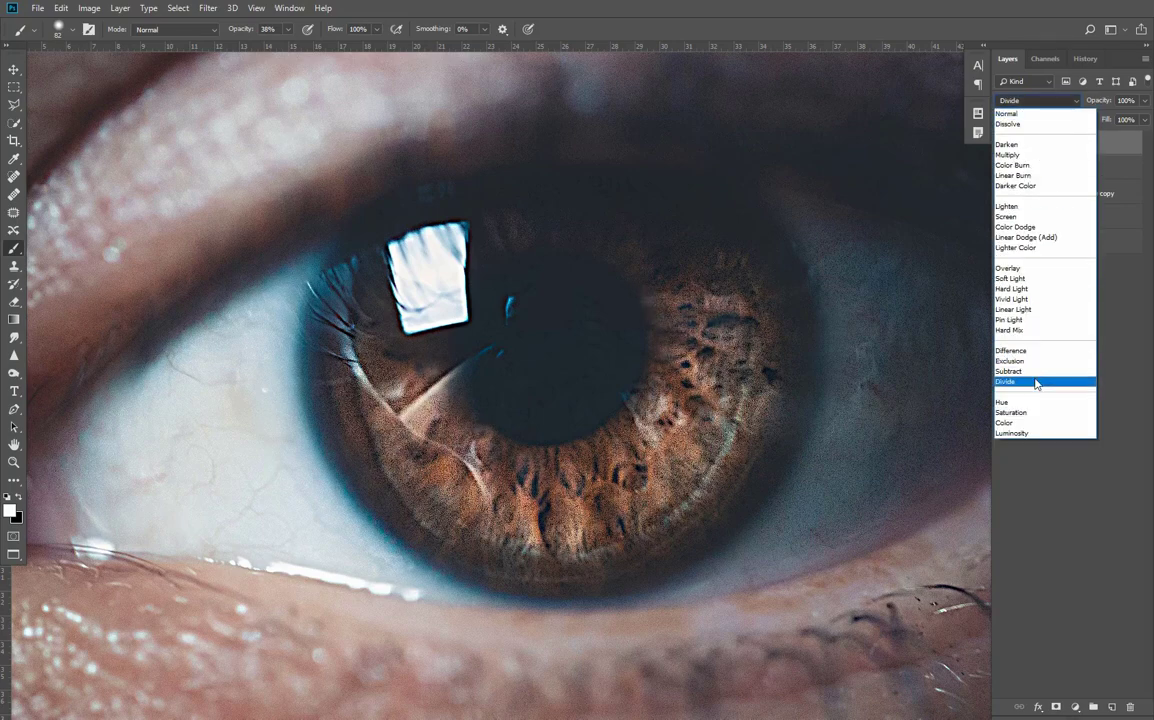
click(945, 362)
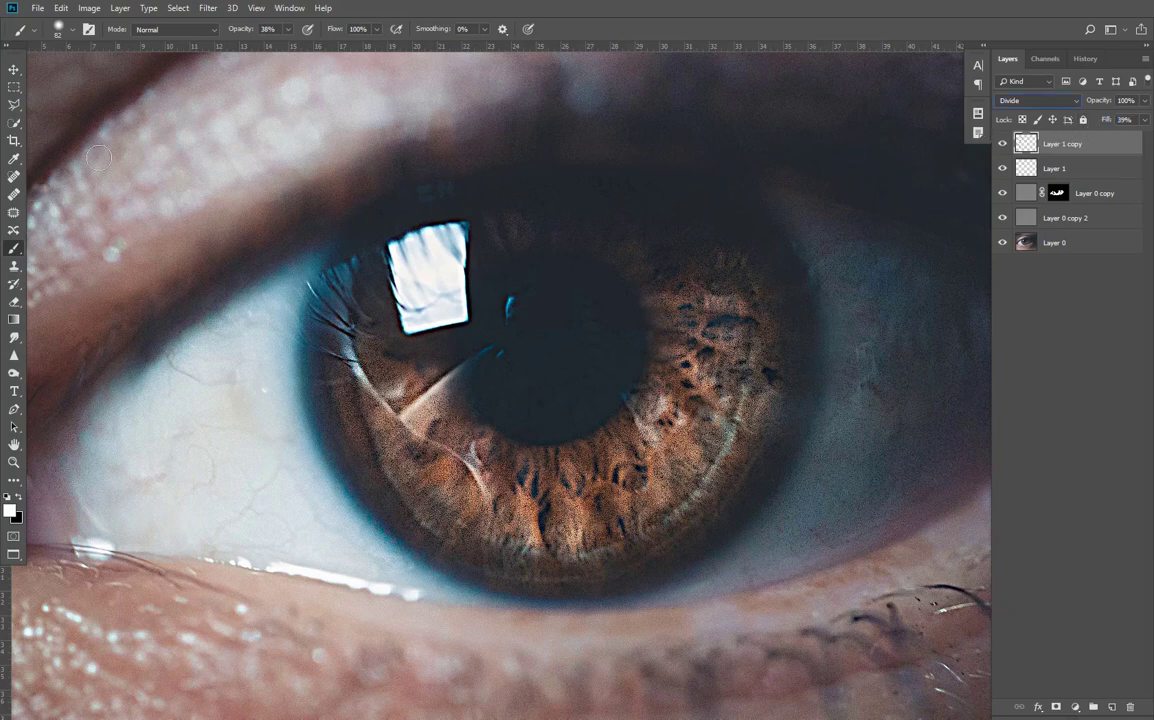
click(14, 87)
scroll(508, 363, down, 3)
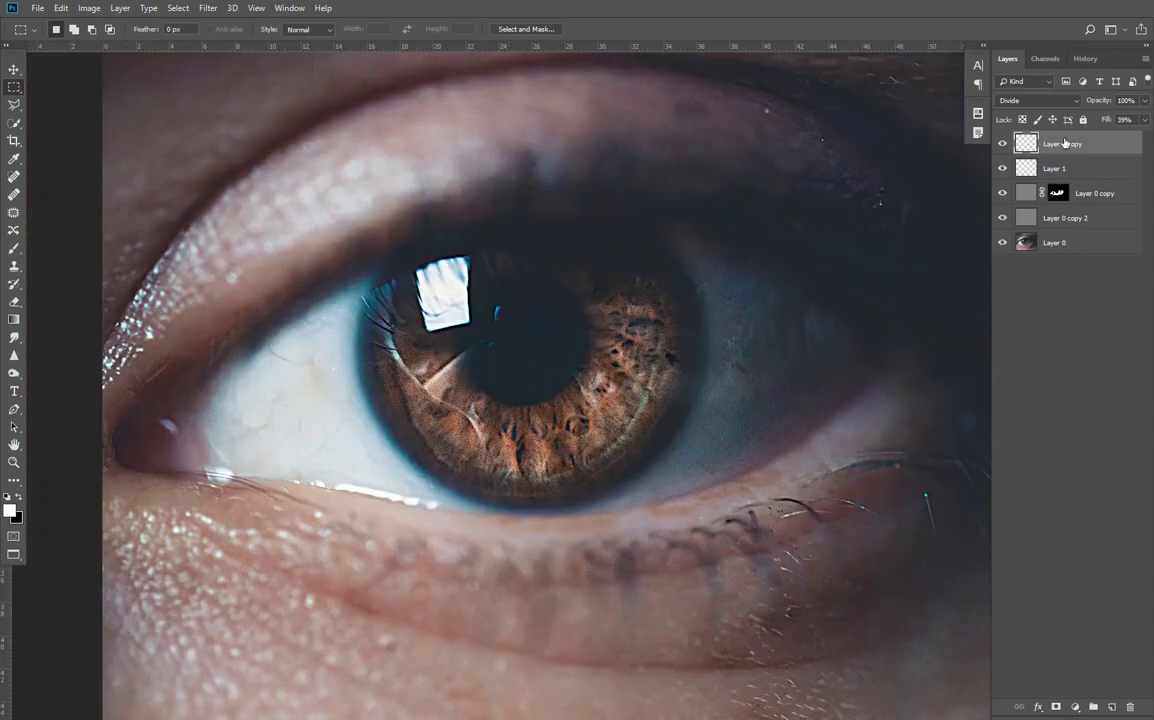
Stamp visible edits into Layer 2, merge the vivid light layer into Layer 0, and compare before/after
key(ctrl+shift+alt+n)
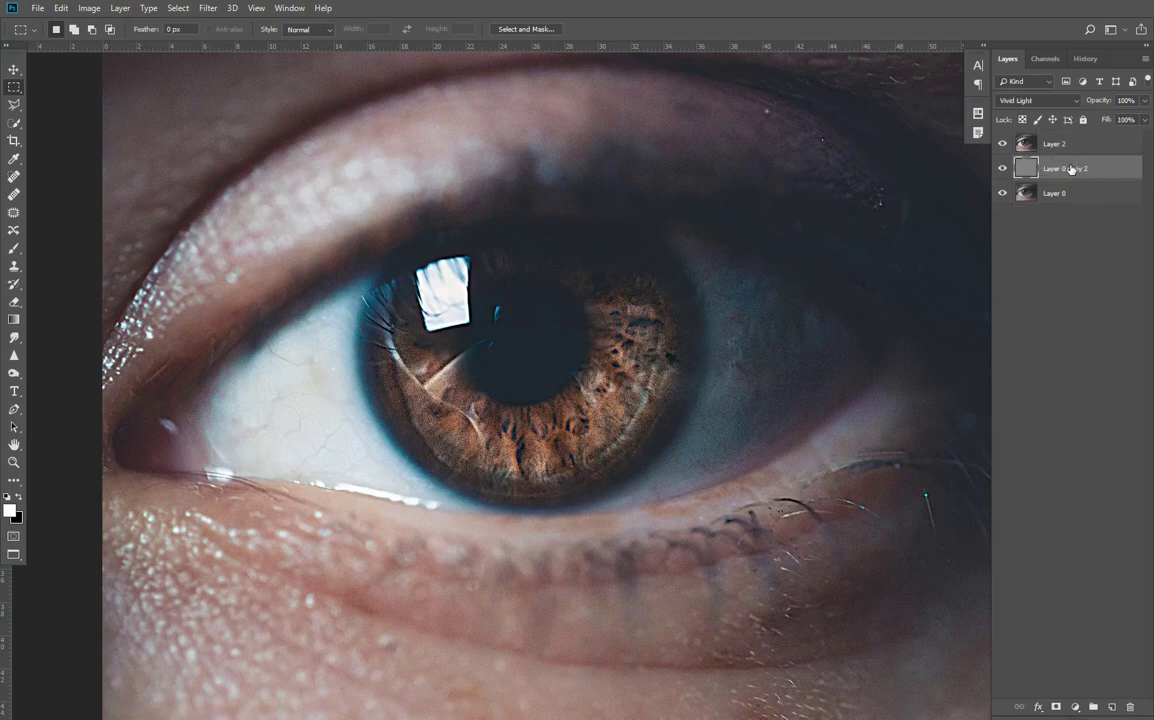
key(ctrl+e)
click(1005, 144)
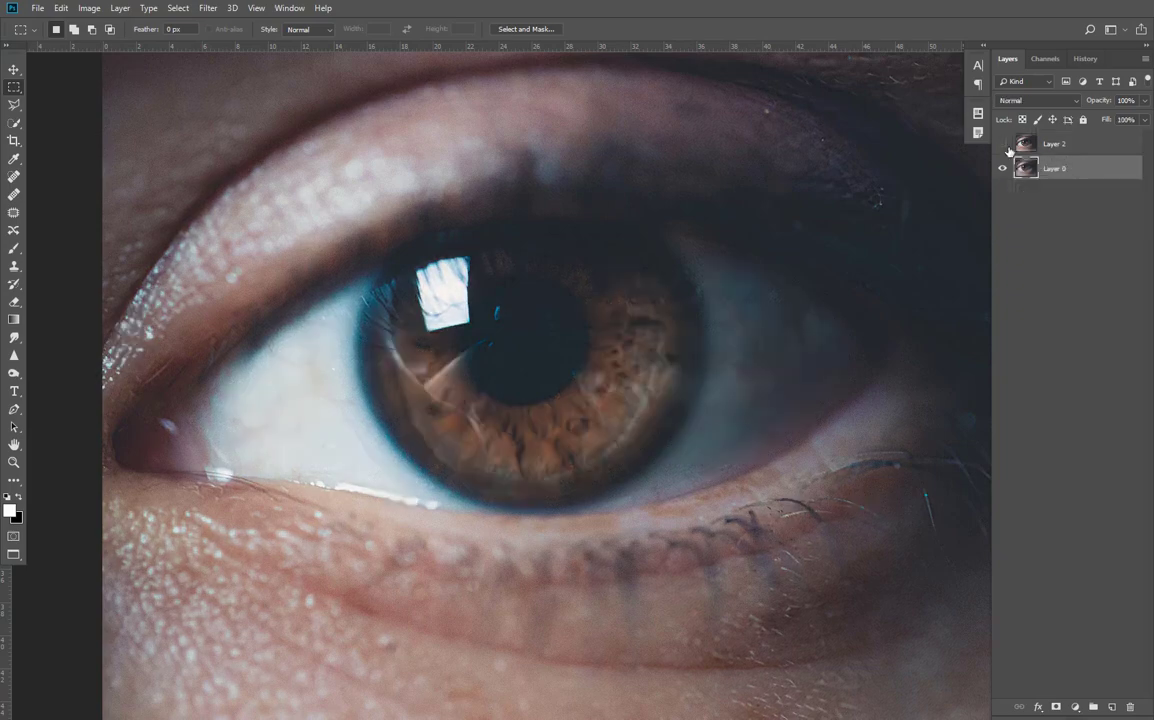
click(1006, 146)
click(1035, 148)
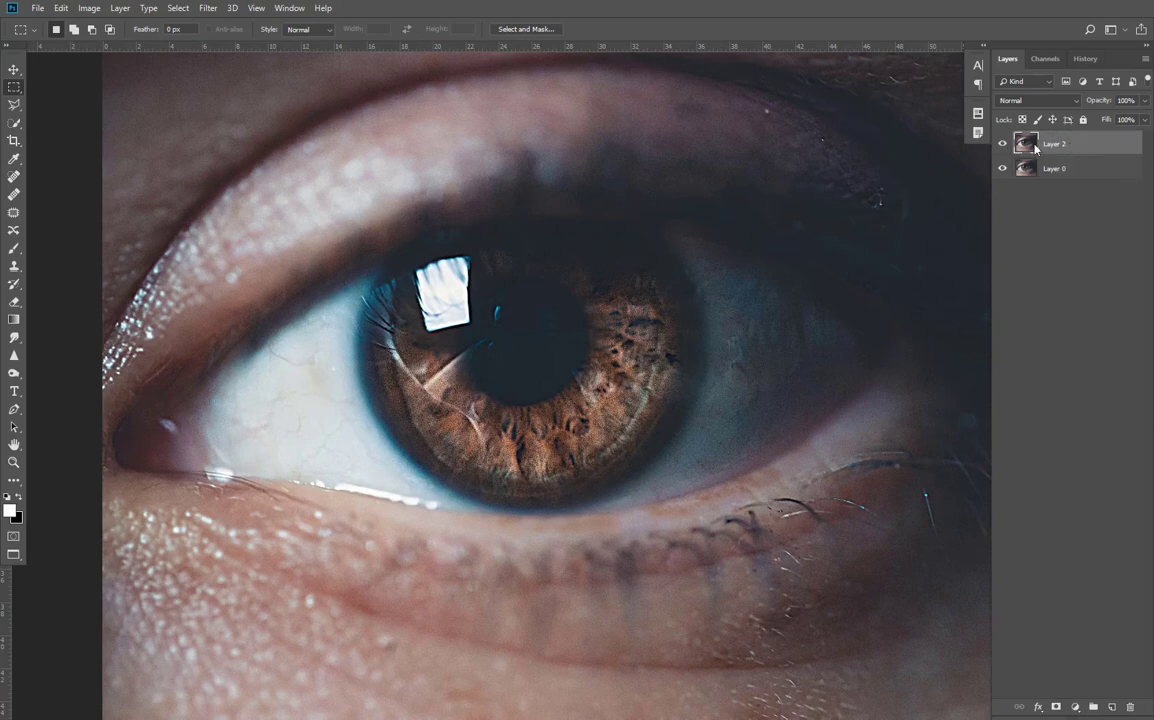